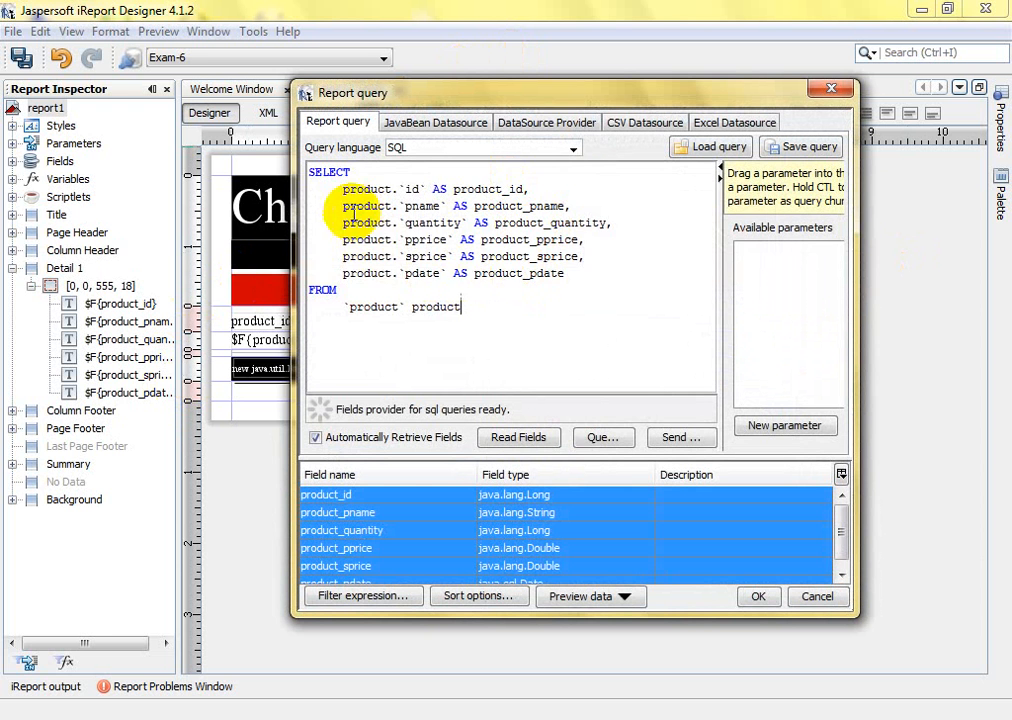
Review the product columns selected in the report query and the product_pdate column in the report preview, and return to the design view.
left_click_drag(342, 190, 568, 278)
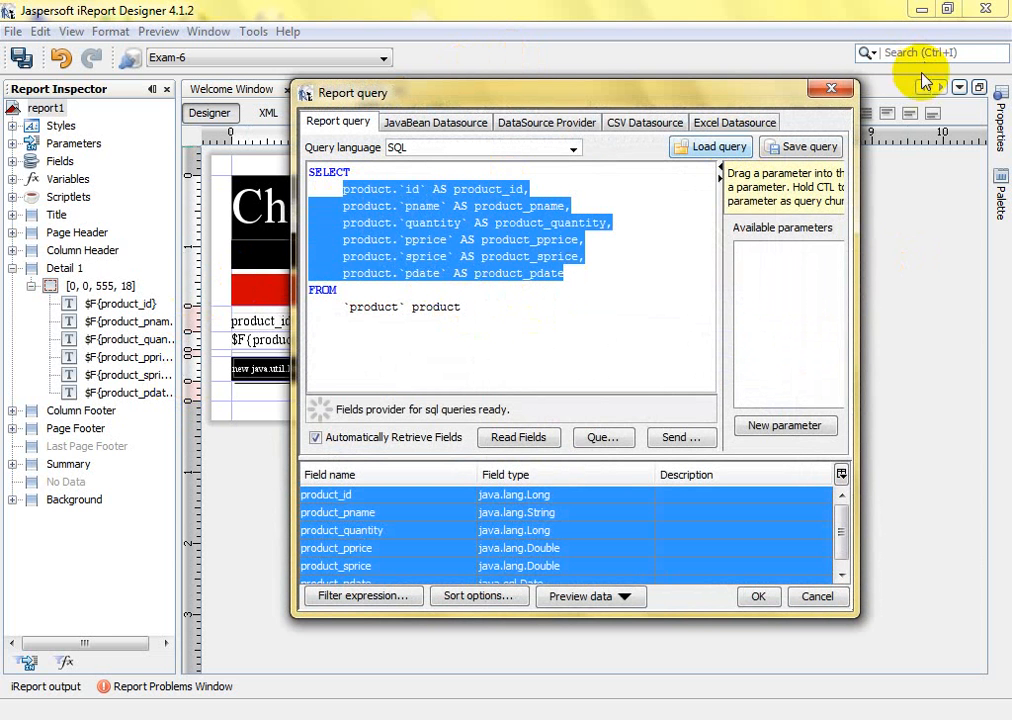
left_click(834, 92)
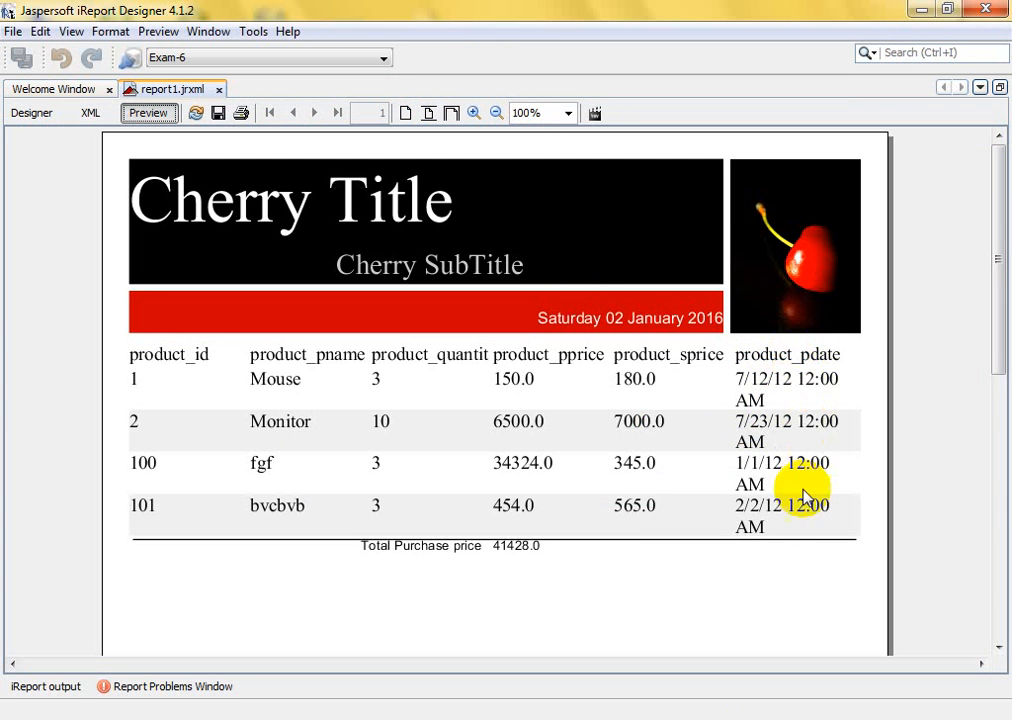
left_click(790, 350)
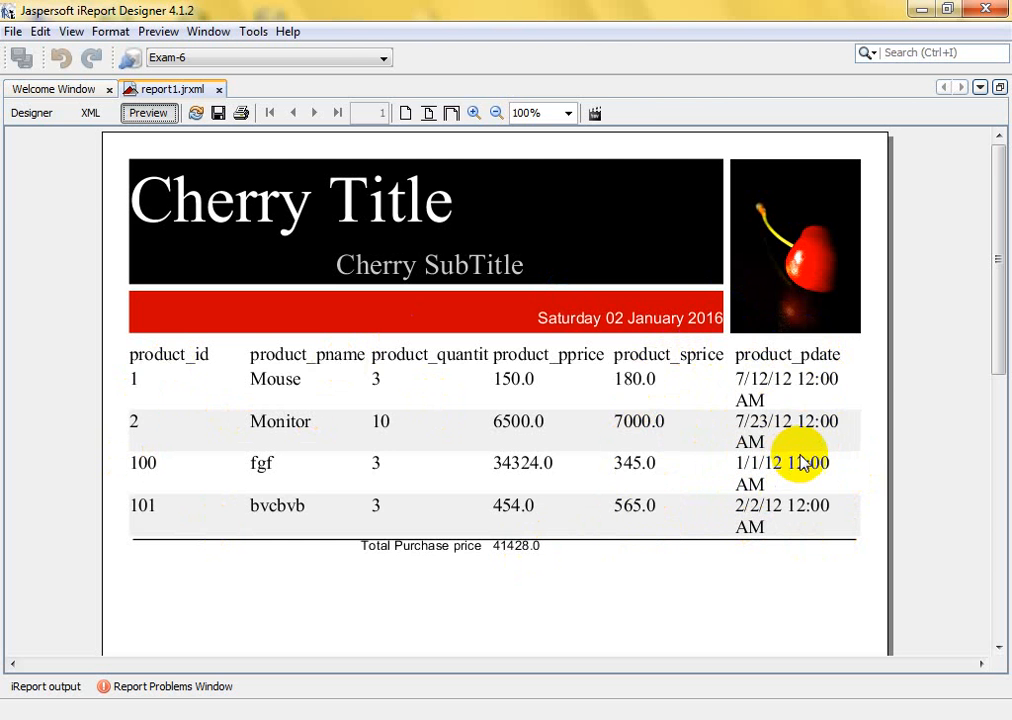
left_click(31, 112)
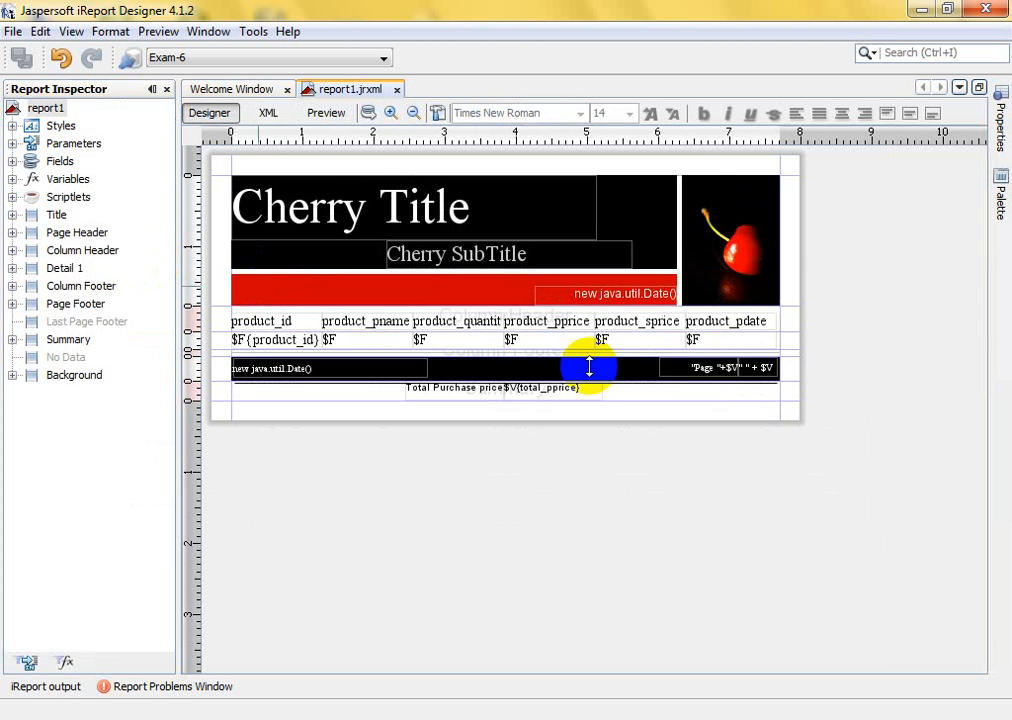
left_click(700, 343)
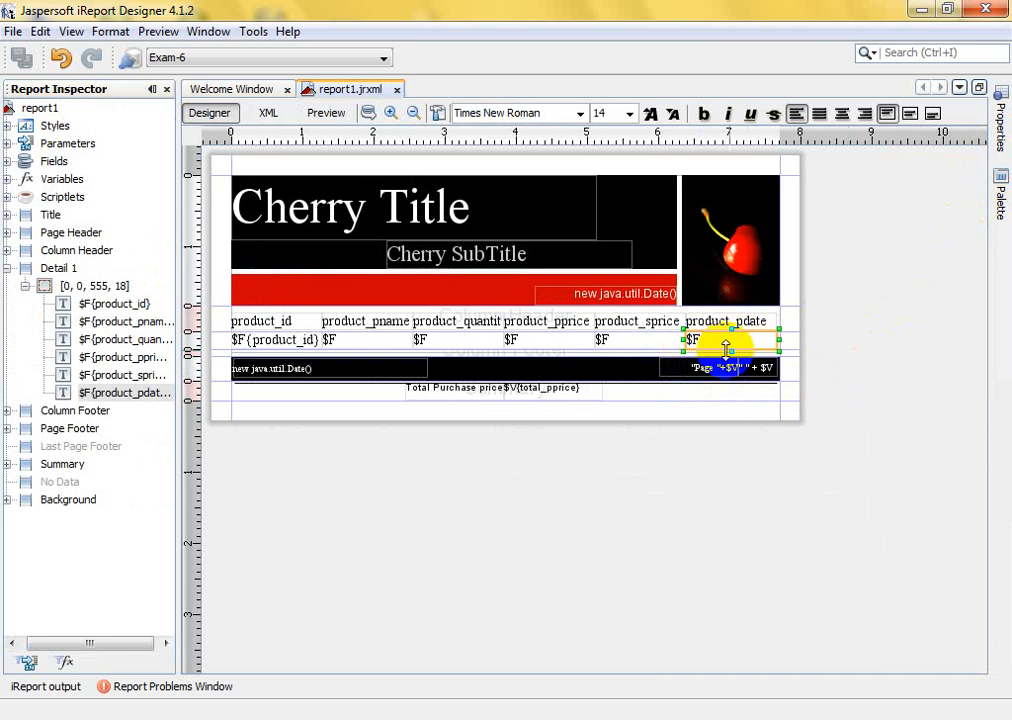
left_click(999, 118)
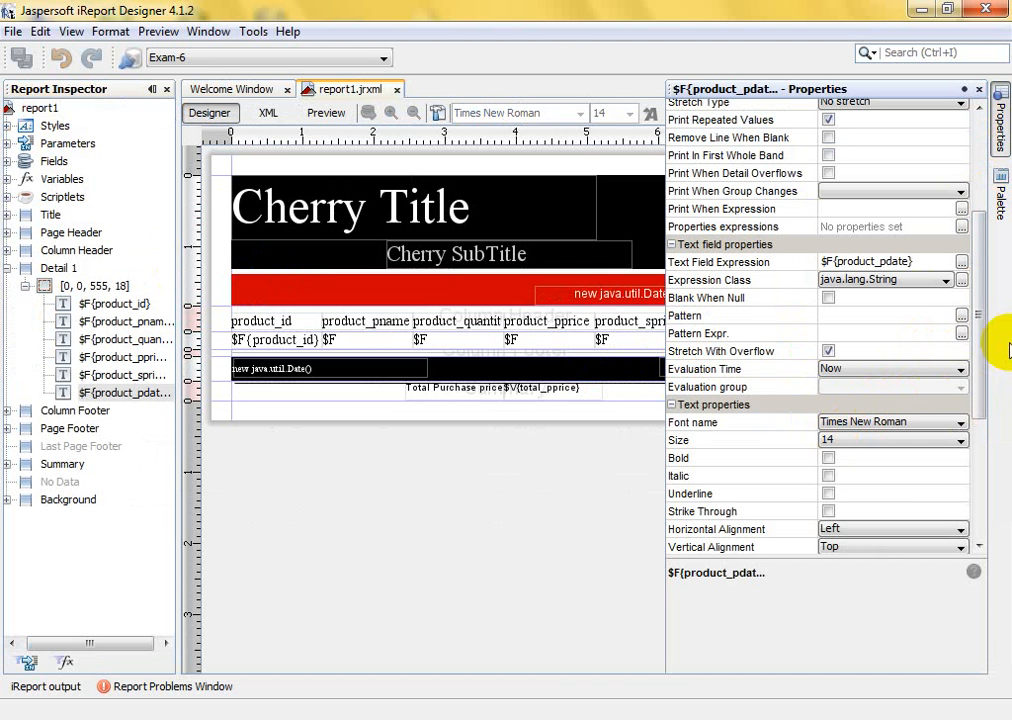
left_click(600, 484)
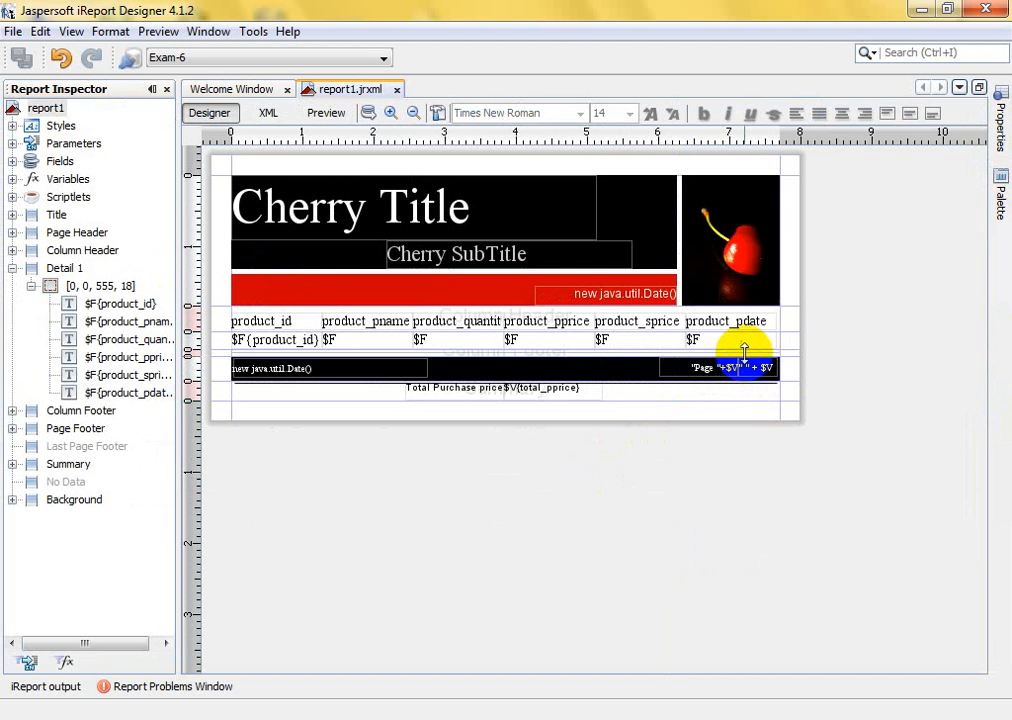
Set the pattern of the product_pdate field in the detail band to the date format yyyy/MM/dd.
left_click(740, 342)
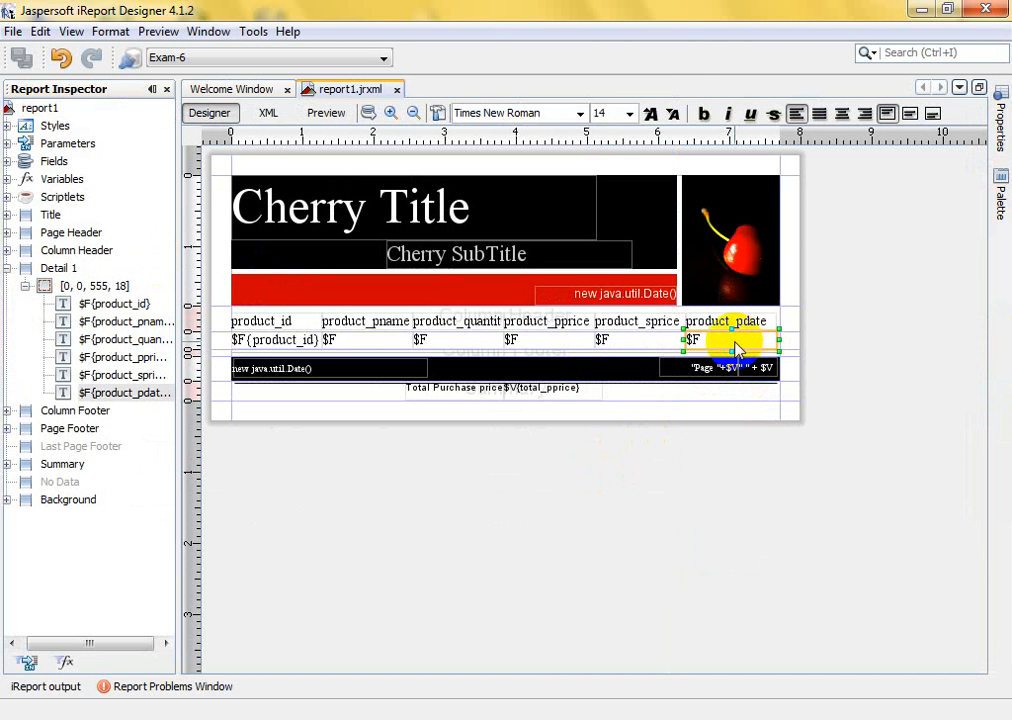
left_click(998, 124)
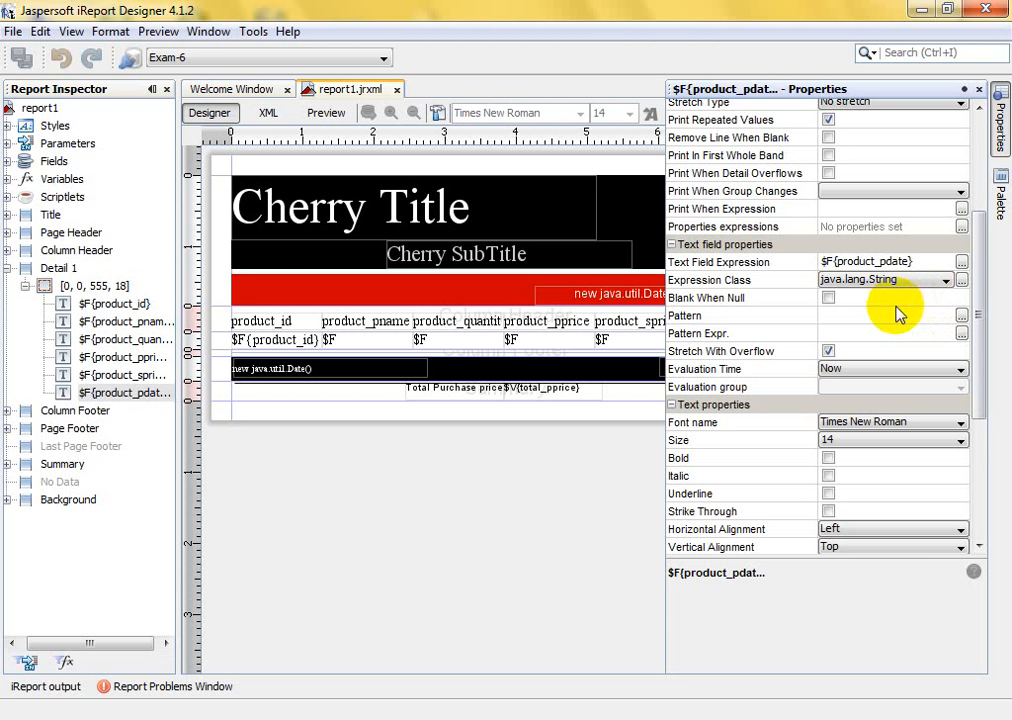
left_click(847, 317)
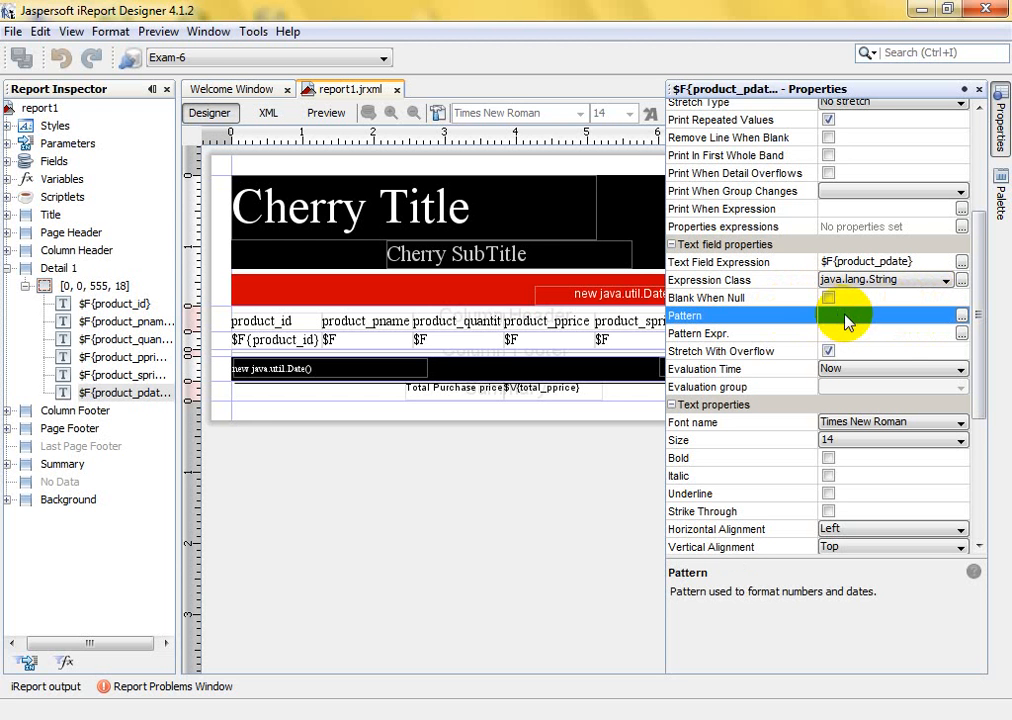
left_click(961, 320)
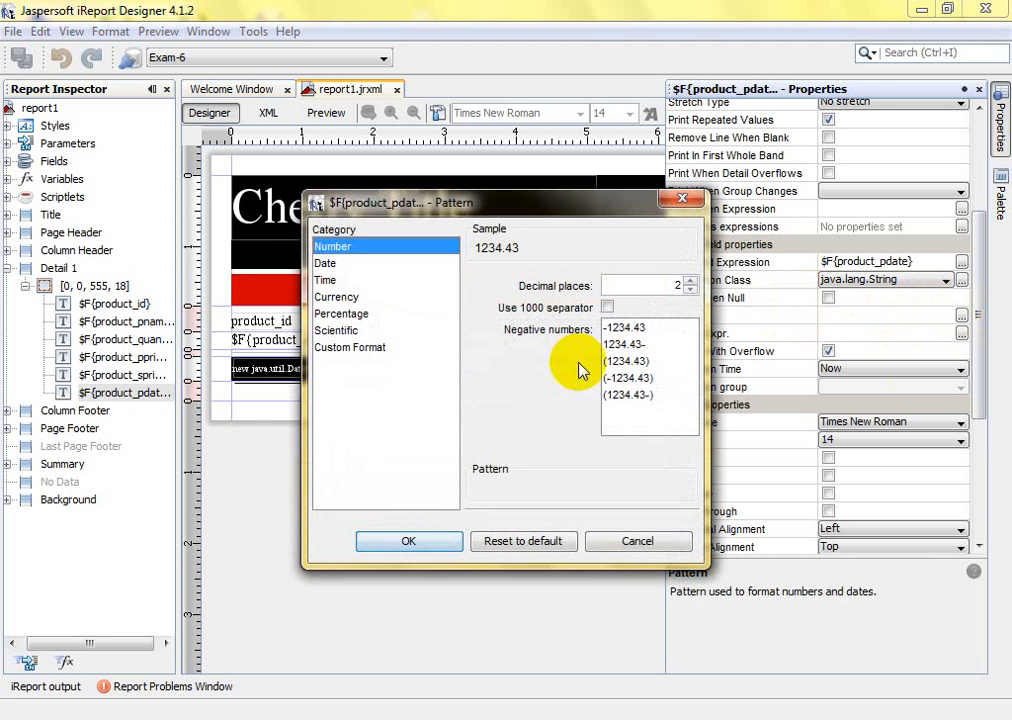
left_click(325, 264)
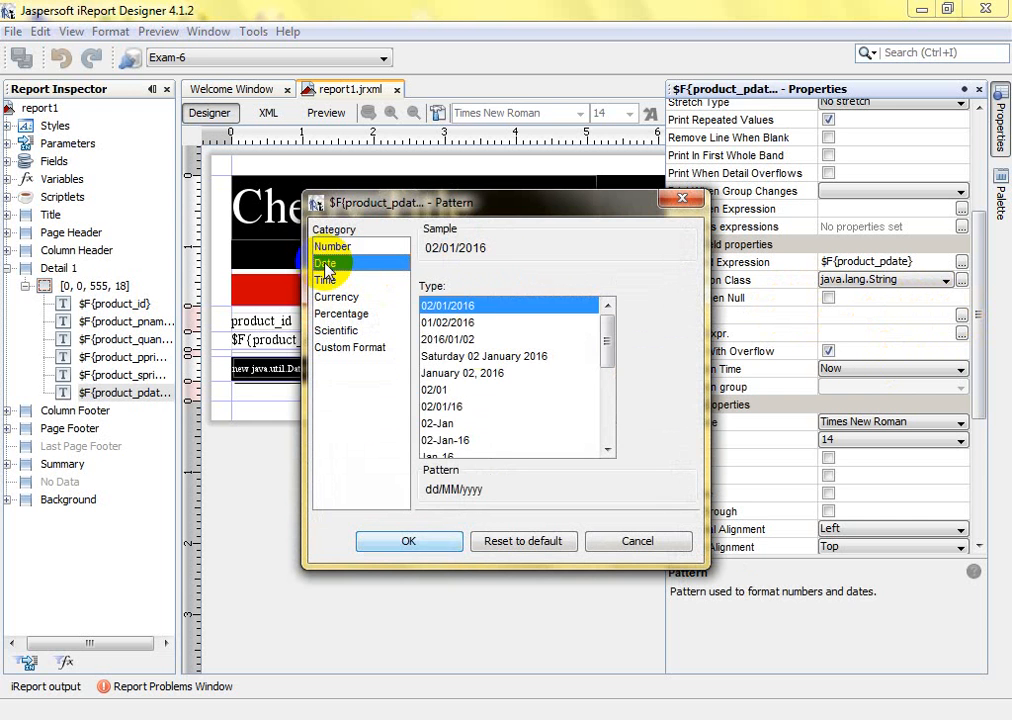
left_click(466, 340)
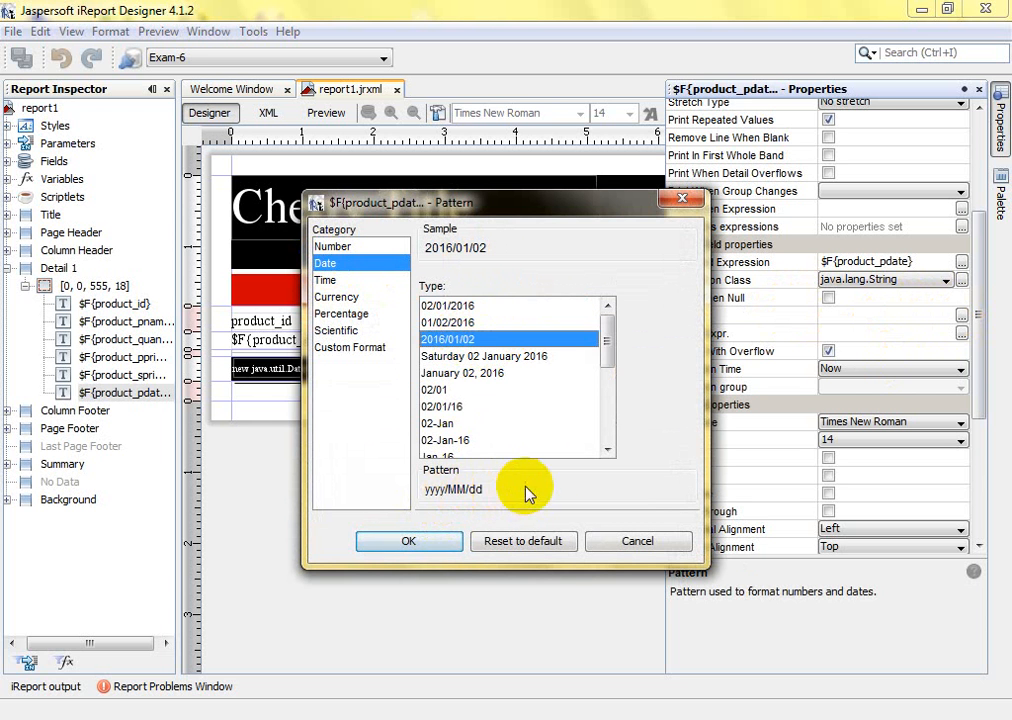
left_click(420, 545)
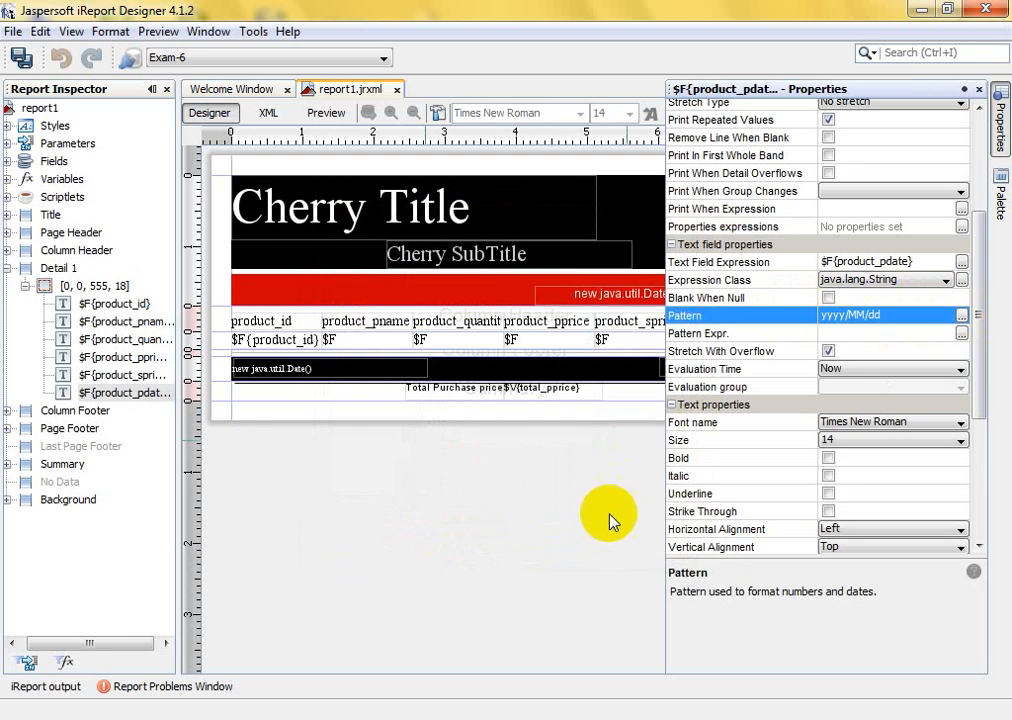
left_click(612, 520)
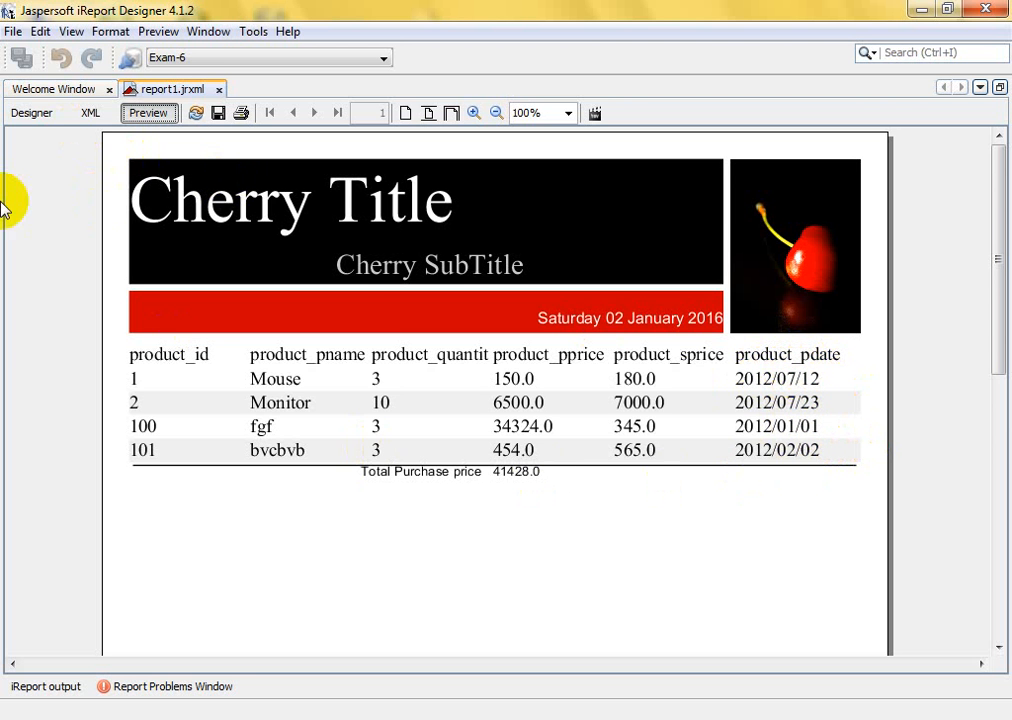
Return to the report design and check the report query's SQL statement and available parameters.
left_click(31, 112)
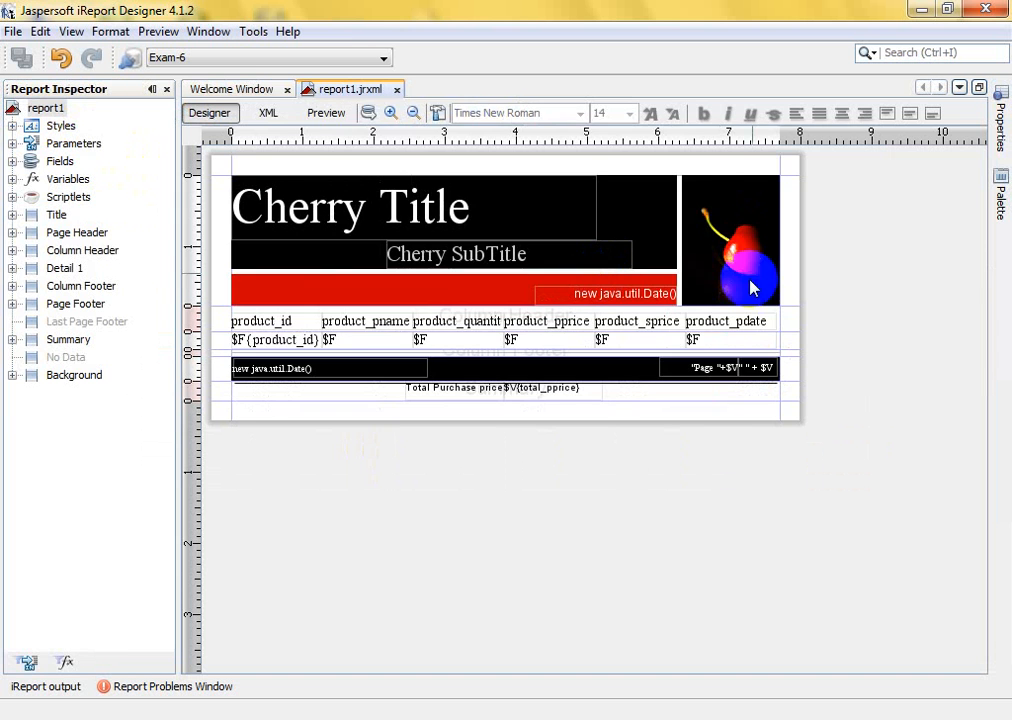
left_click(368, 113)
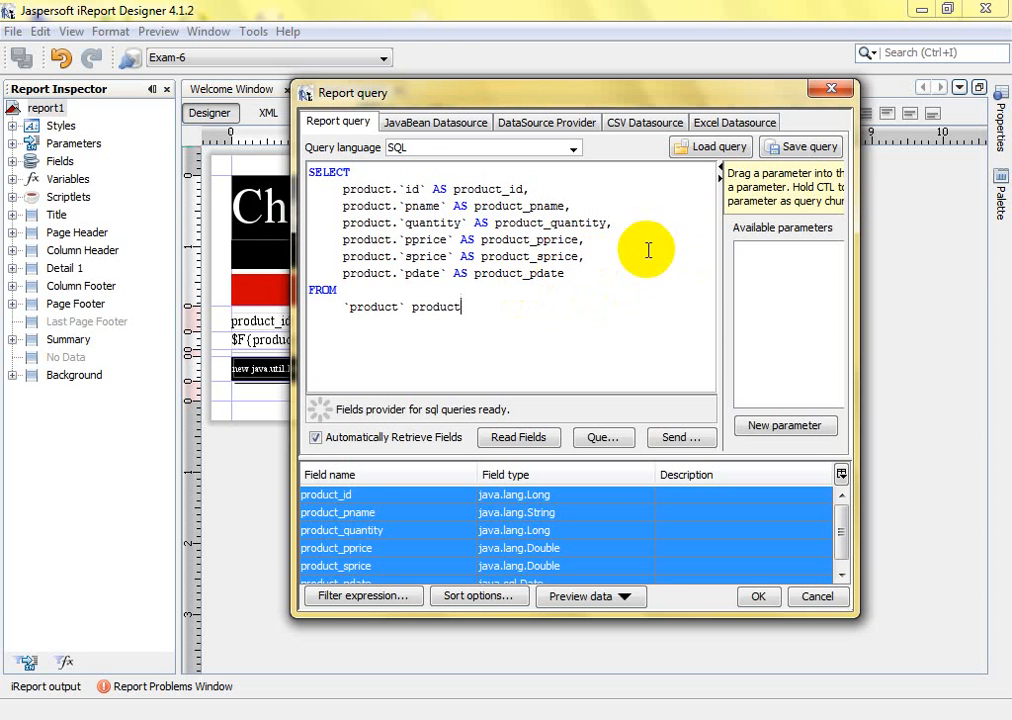
left_click(829, 91)
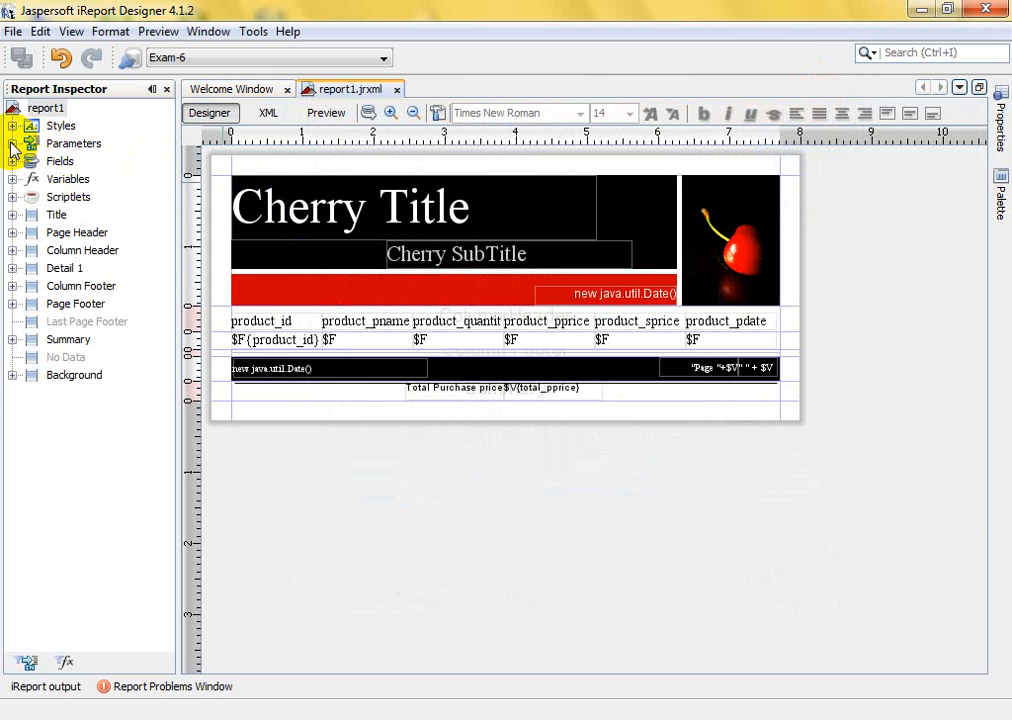
Add two new parameters to the report's parameter list.
left_click(11, 143)
left_click(11, 143)
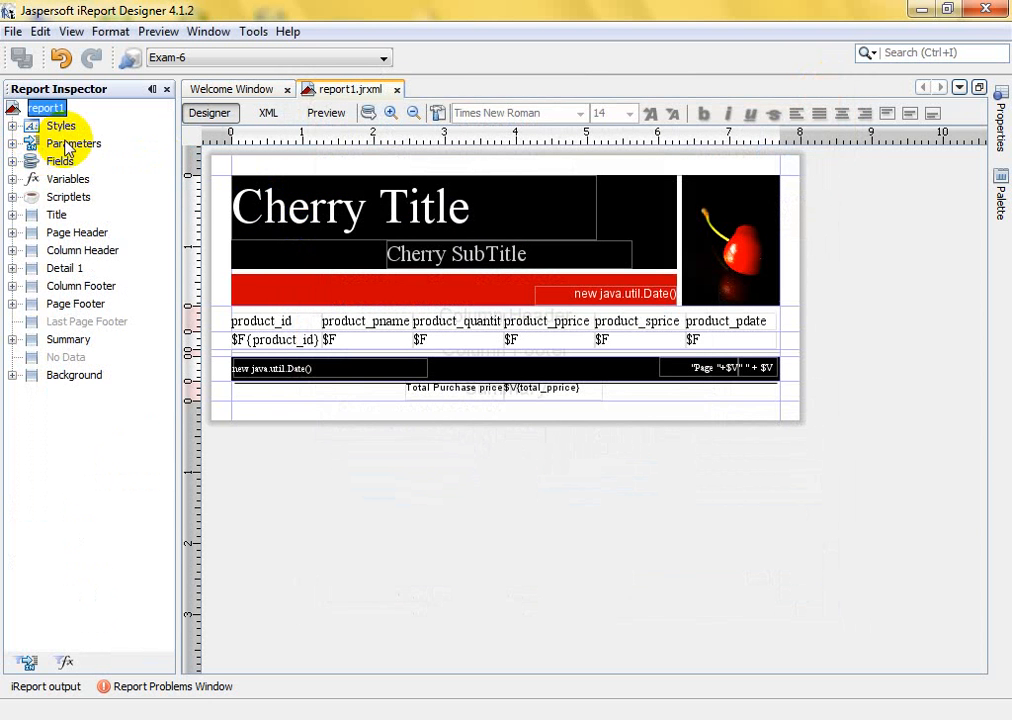
left_click(11, 143)
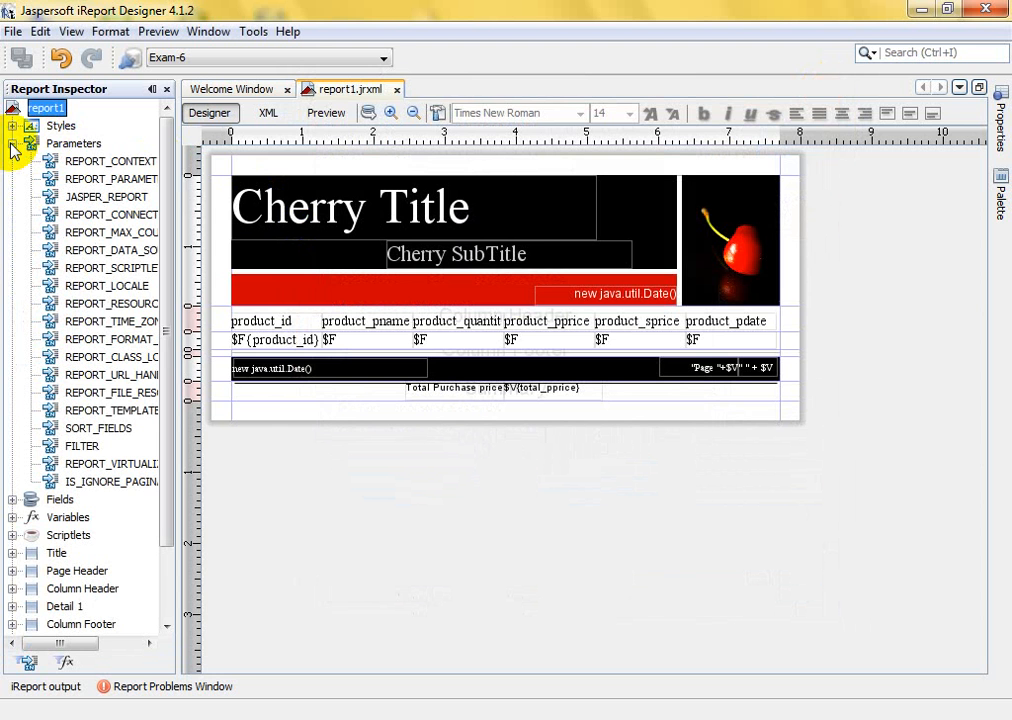
right_click(72, 146)
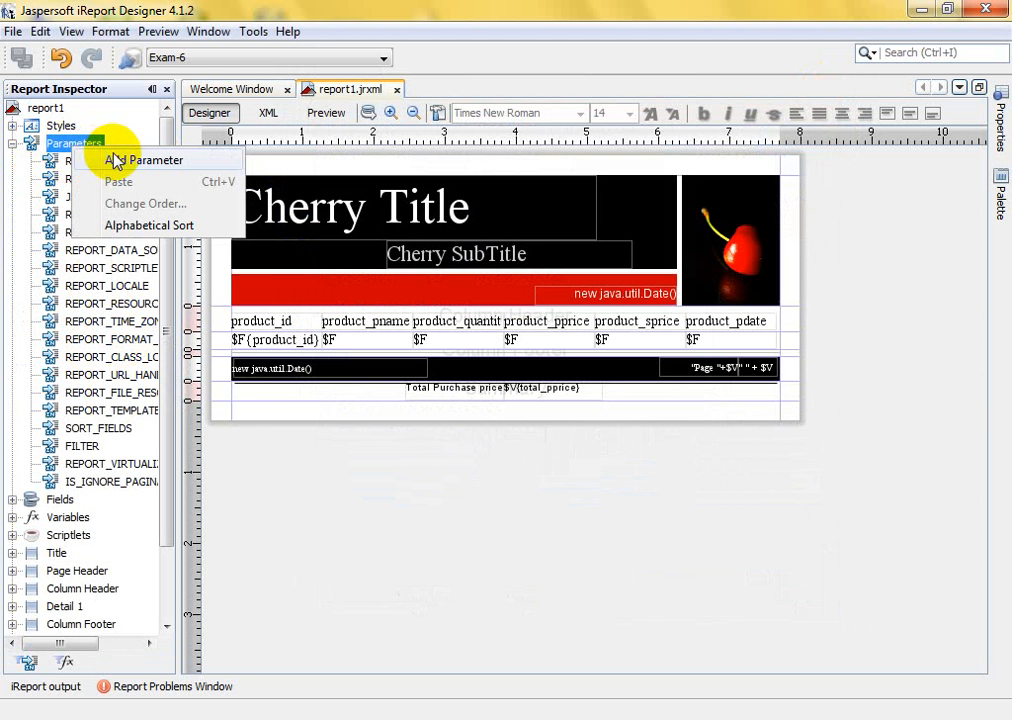
left_click(121, 163)
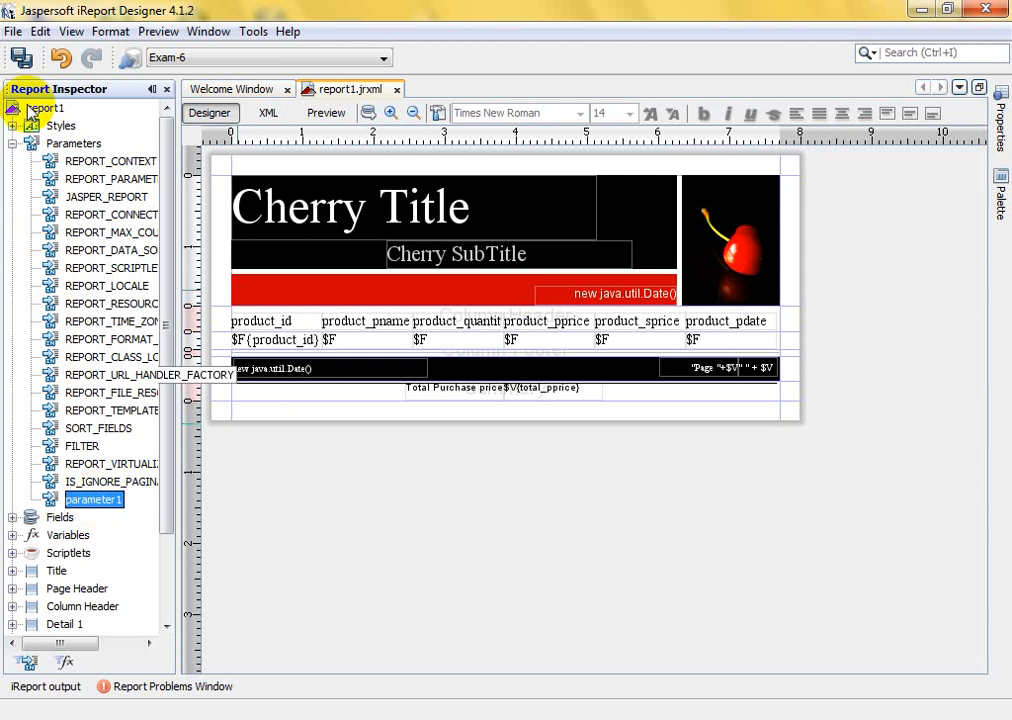
right_click(70, 144)
left_click(129, 160)
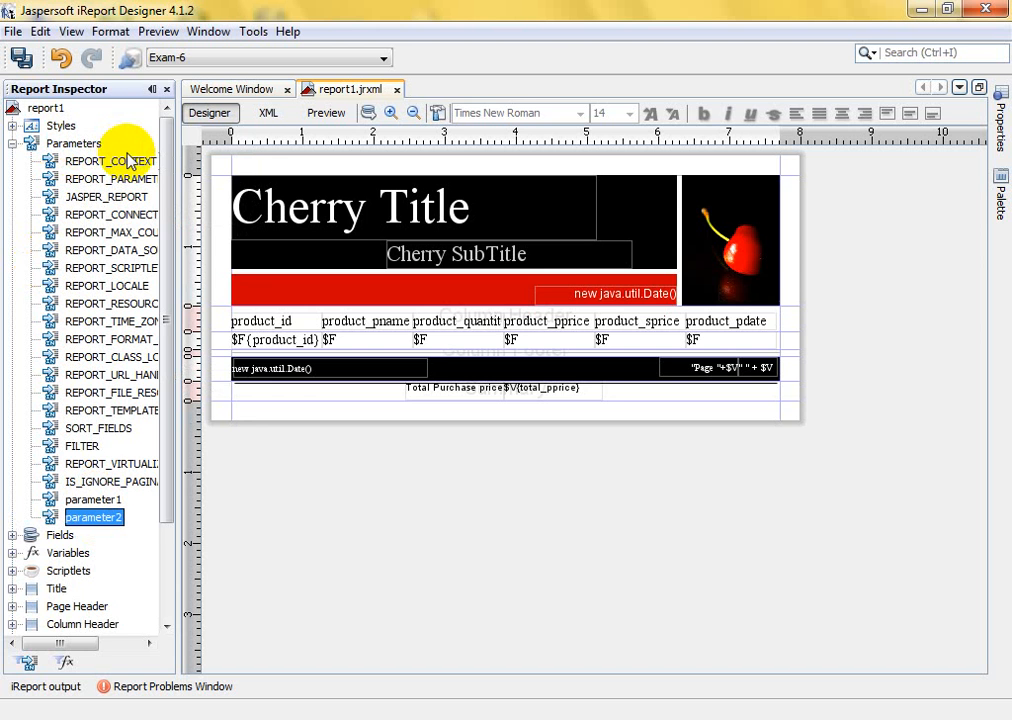
Rename the first added parameter as start_date.
left_click(93, 500)
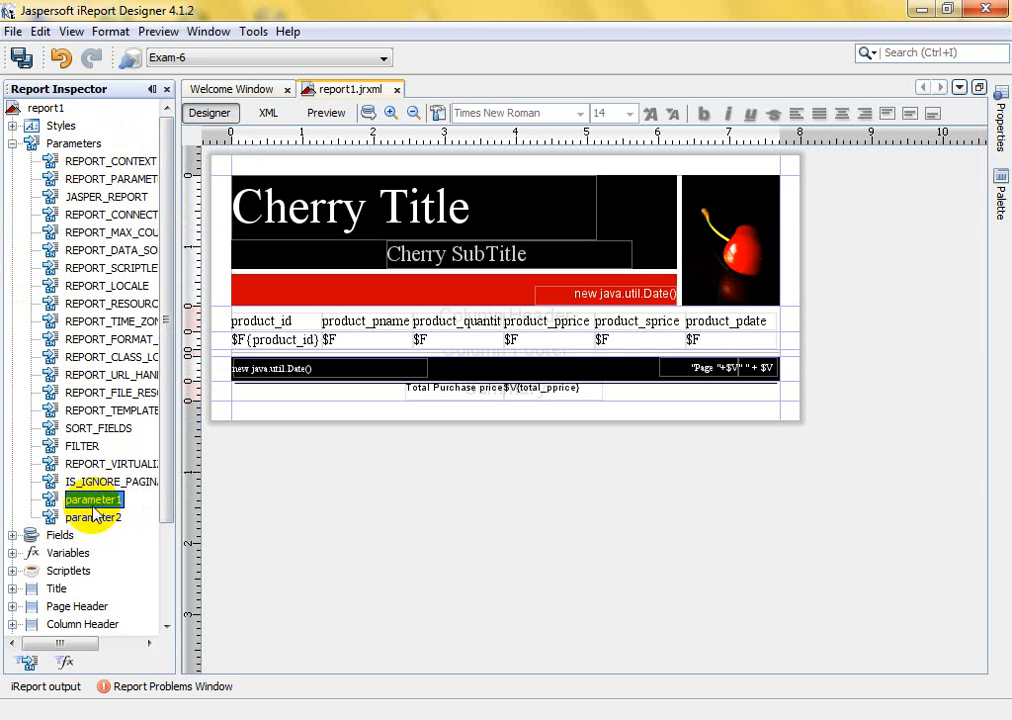
left_click(998, 128)
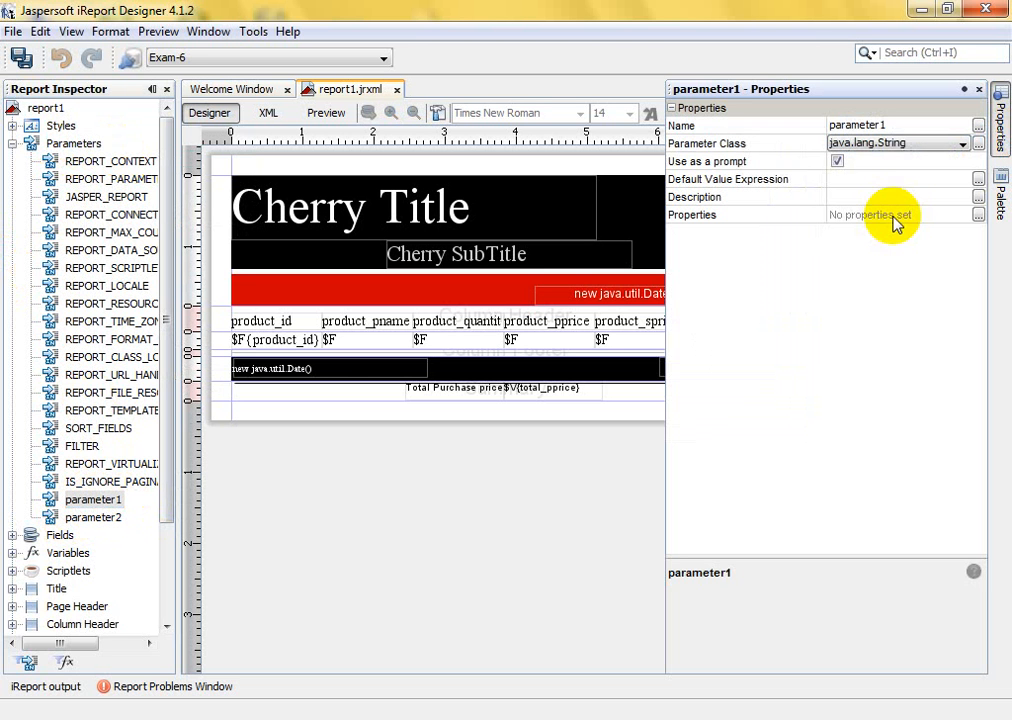
left_click(906, 126)
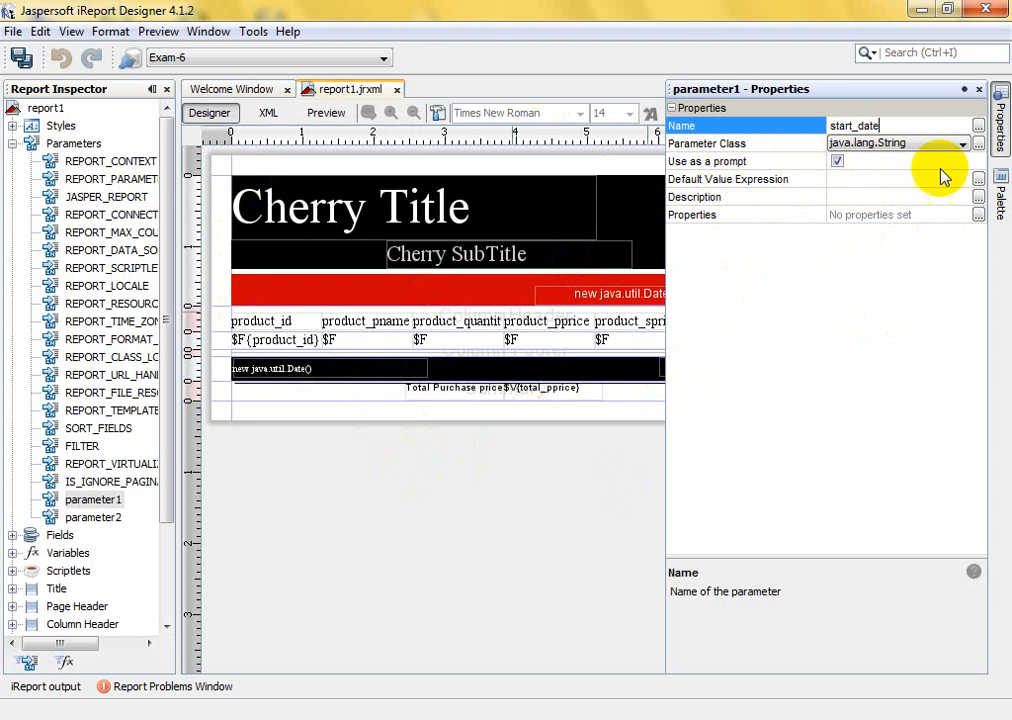
left_click(338, 440)
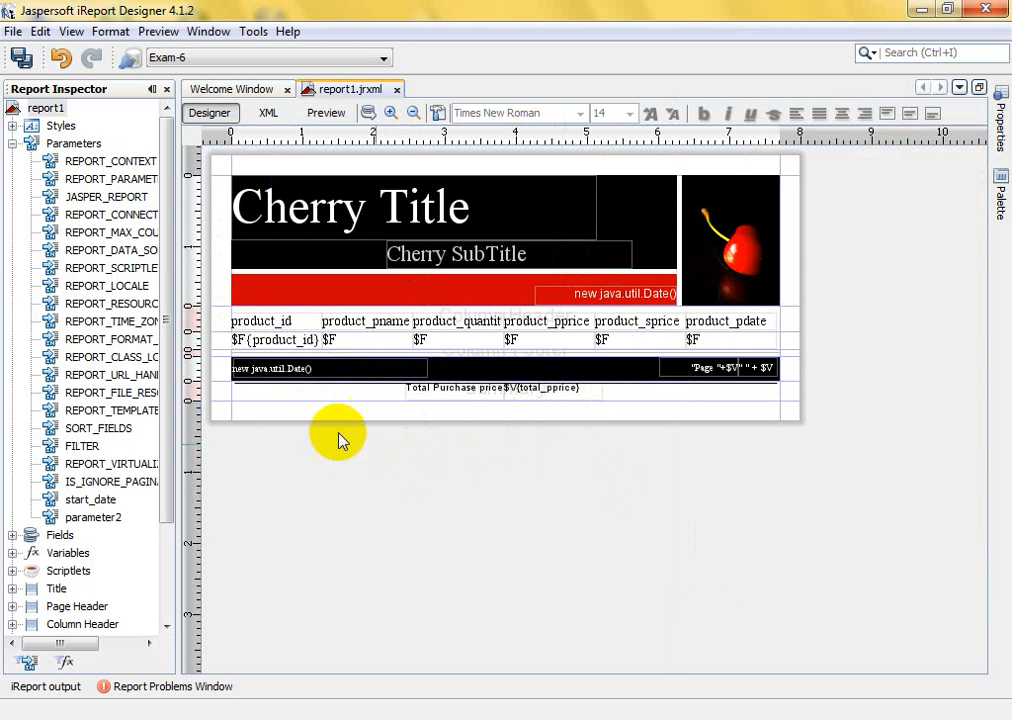
Rename the second added parameter as end_date.
left_click(100, 517)
left_click(1005, 135)
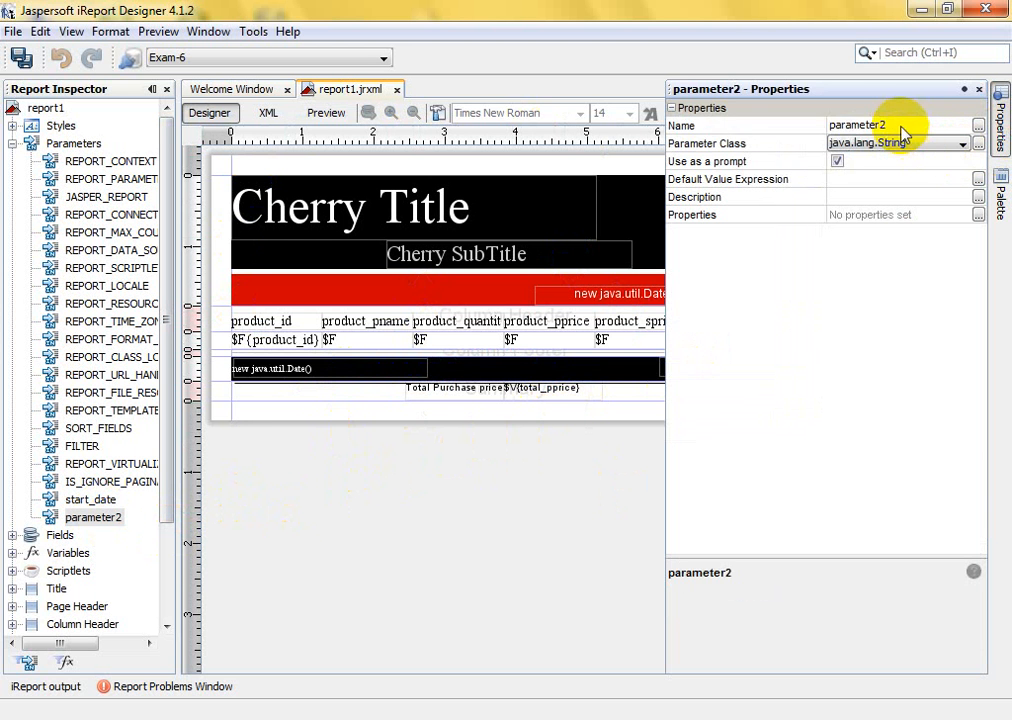
left_click(897, 126)
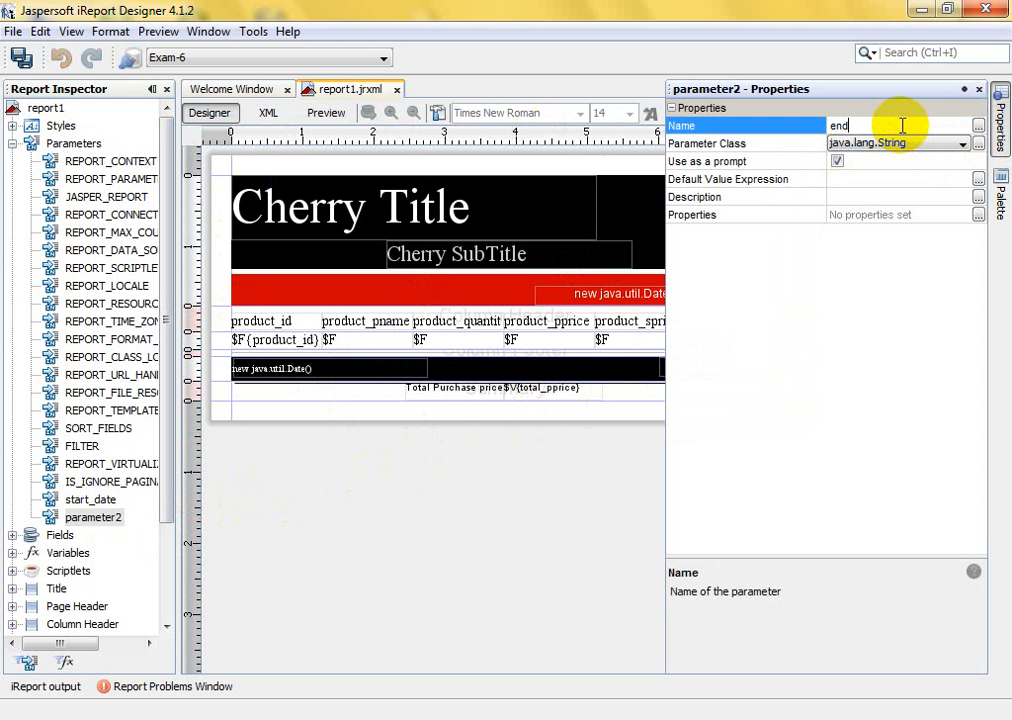
type("end_date")
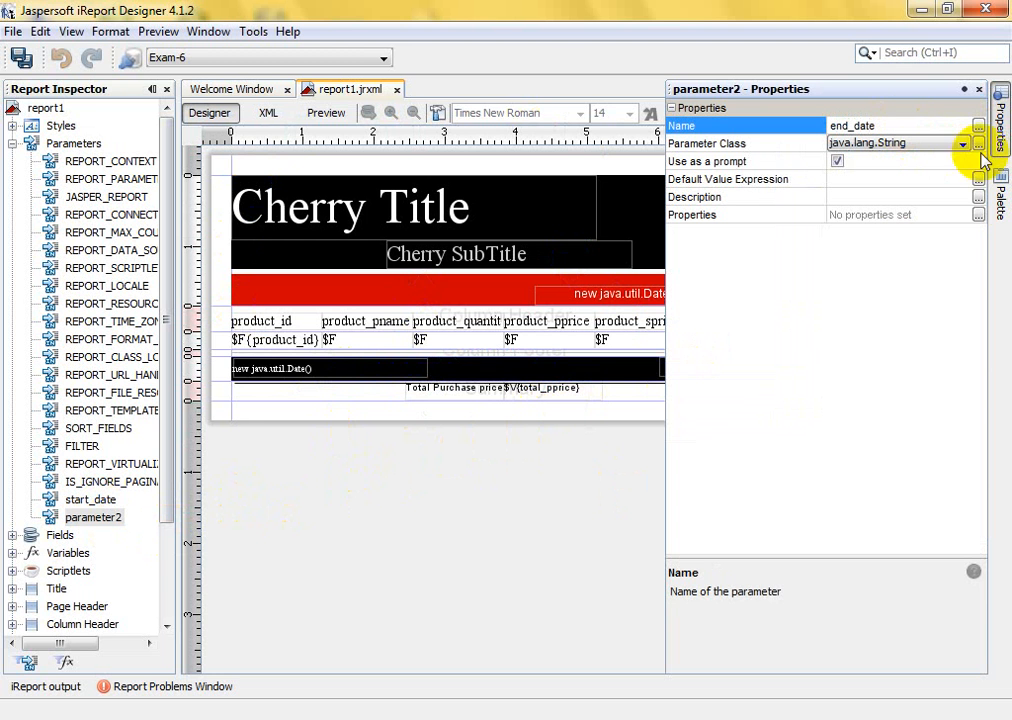
left_click(556, 470)
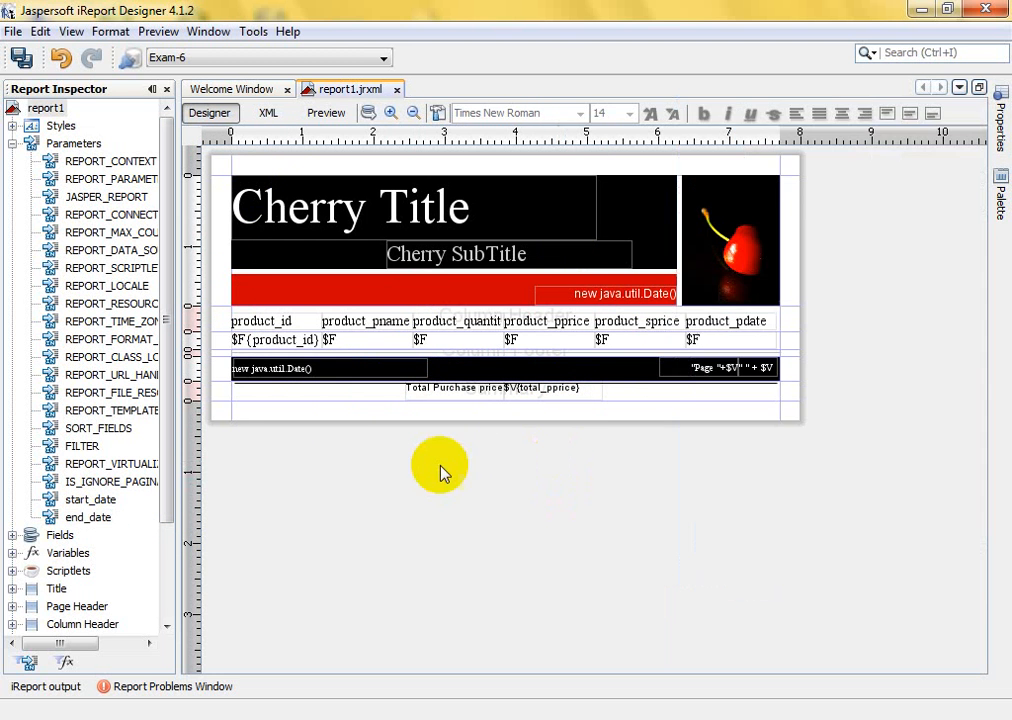
Append "Where product_pdate between" to the report query's SQL statement.
left_click(85, 517)
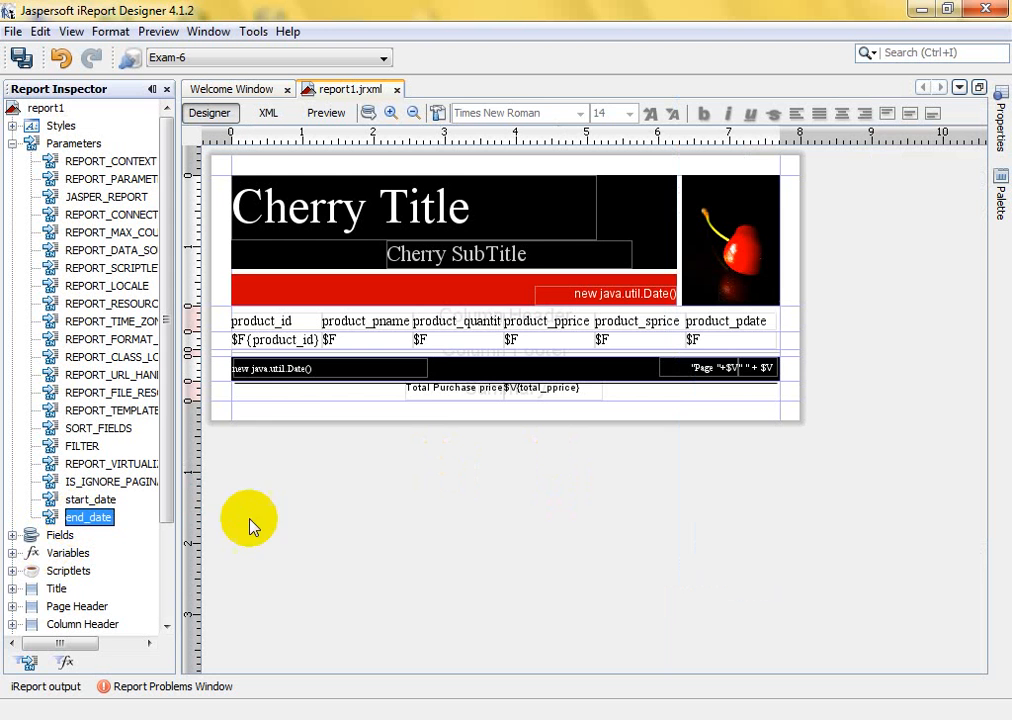
left_click(369, 113)
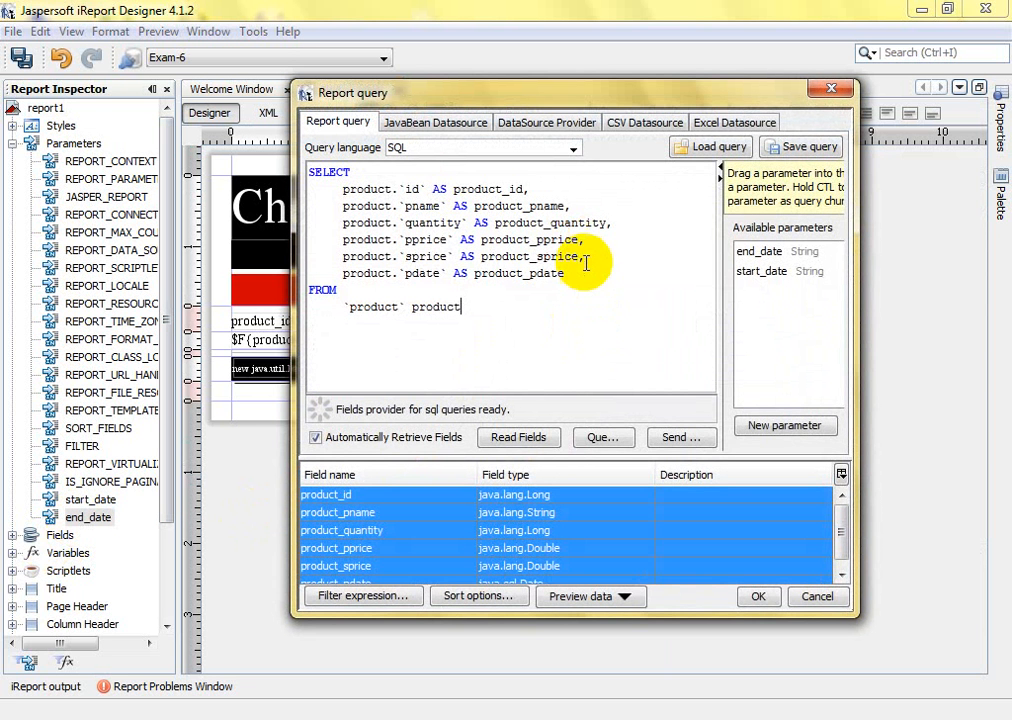
left_click(594, 277)
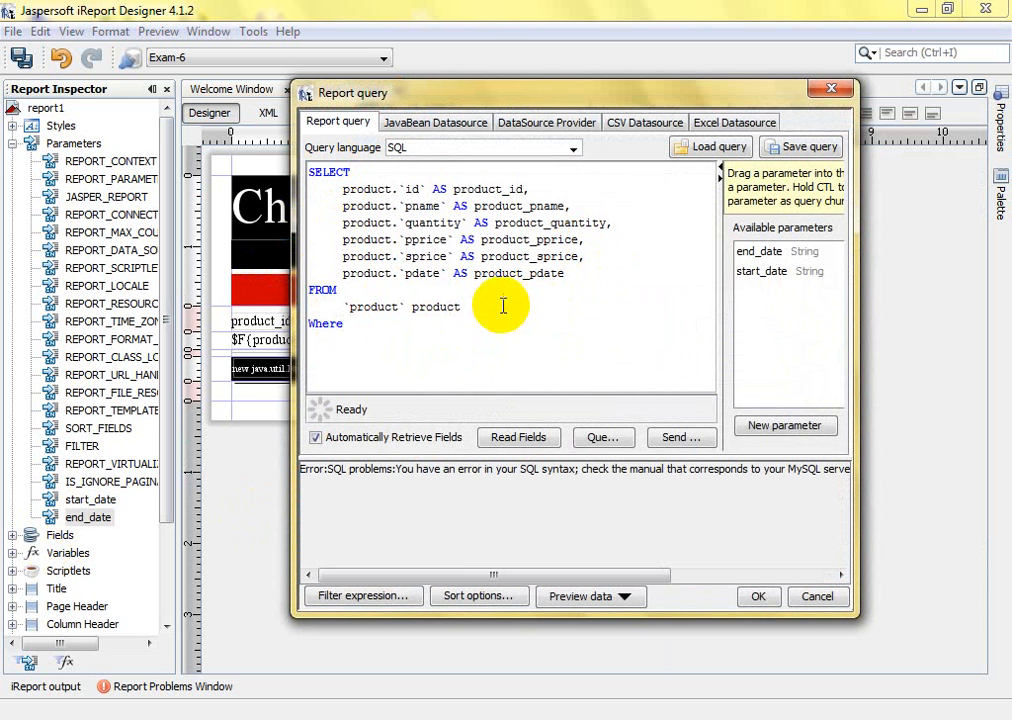
left_click_drag(472, 273, 568, 277)
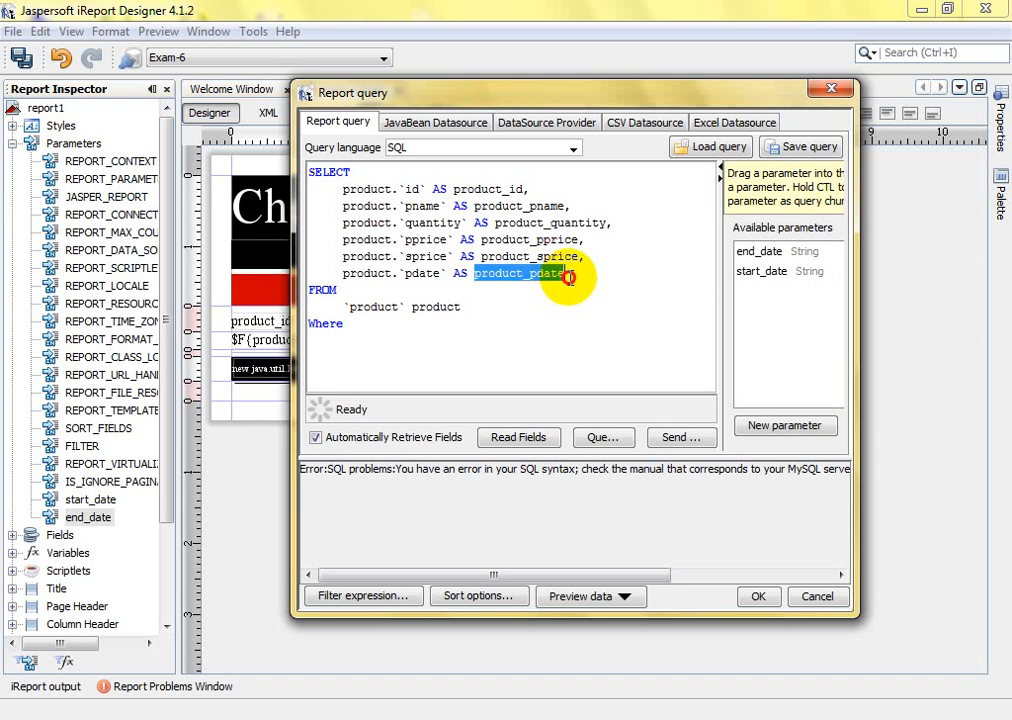
left_click(399, 324)
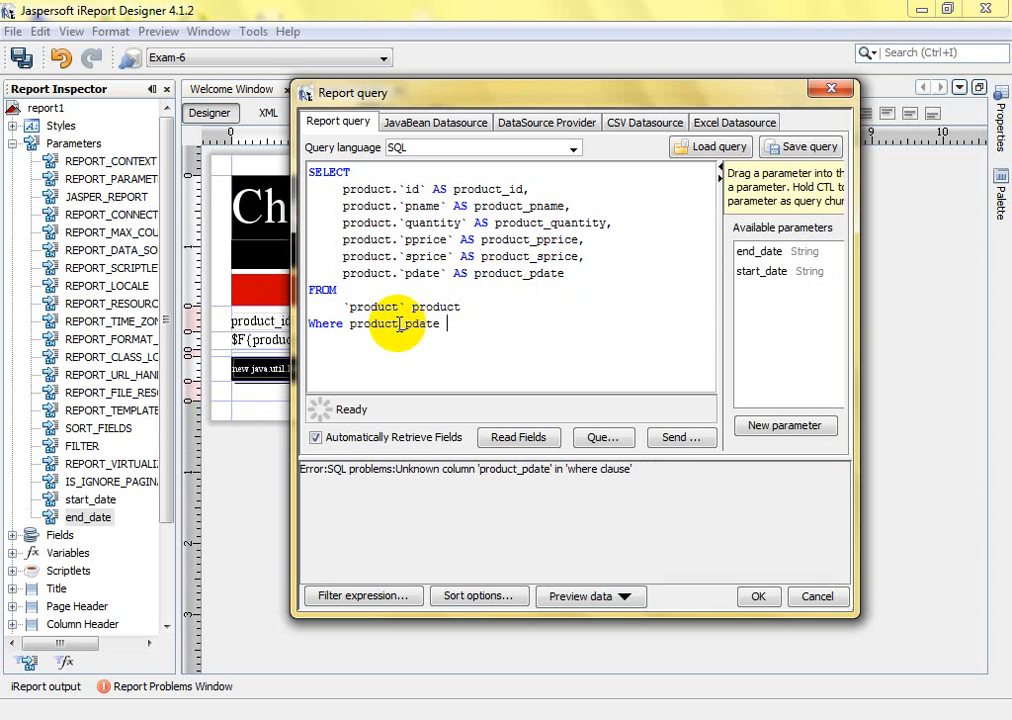
type("between")
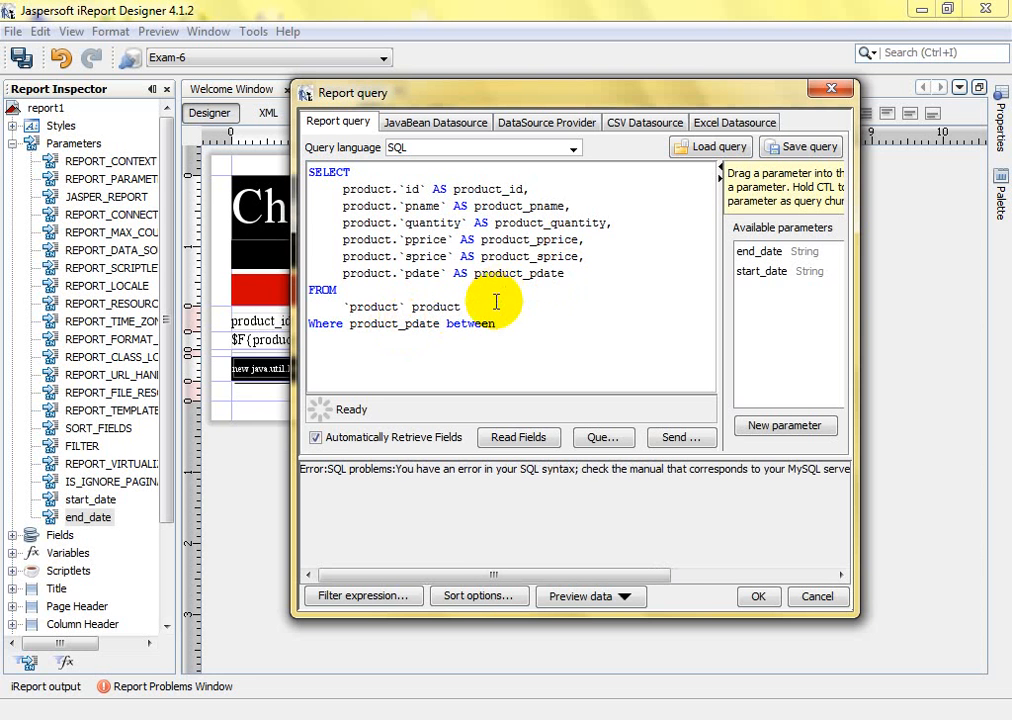
Complete the Where condition with the start_date parameter, the word "and", and the end_date parameter.
left_click(760, 276)
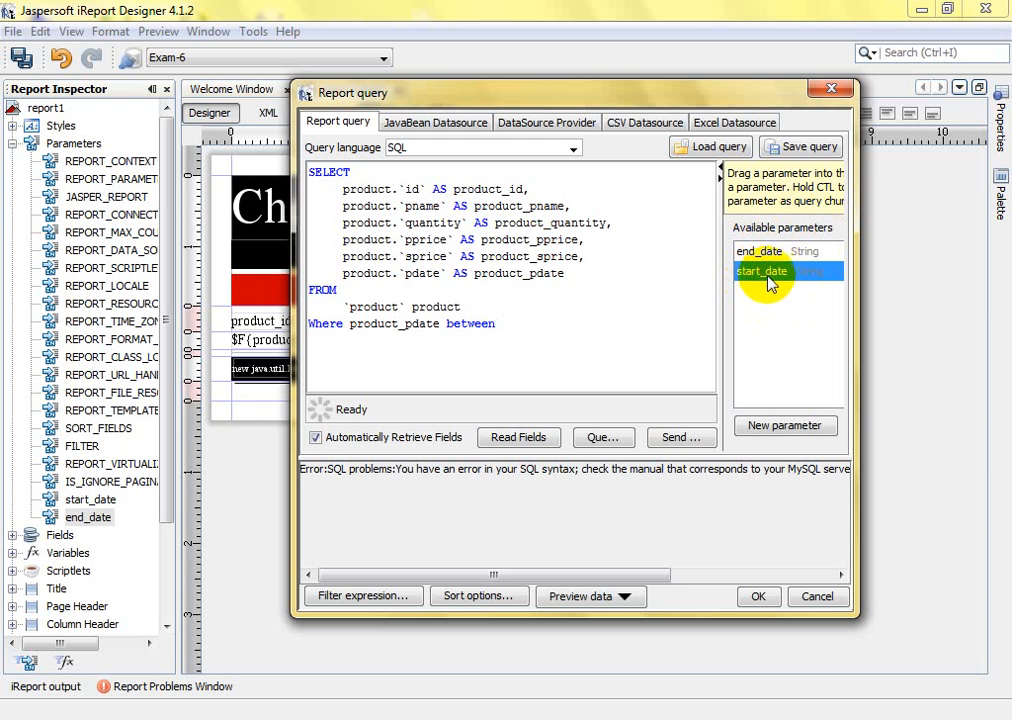
left_click_drag(779, 275, 520, 325)
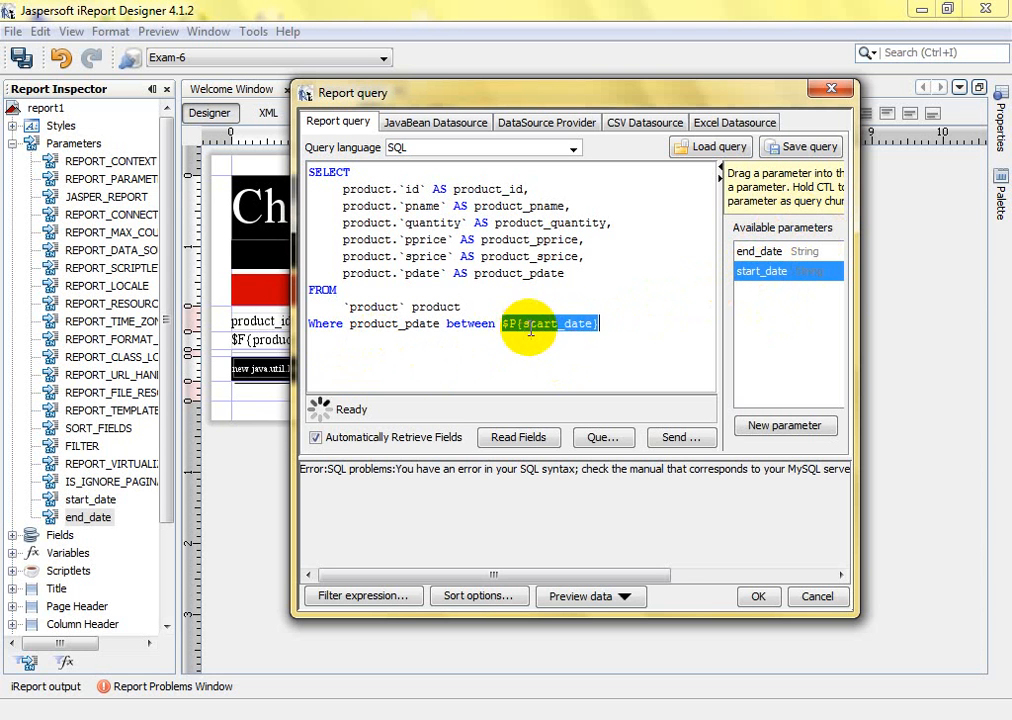
left_click(452, 325)
left_click(510, 326)
left_click(599, 323)
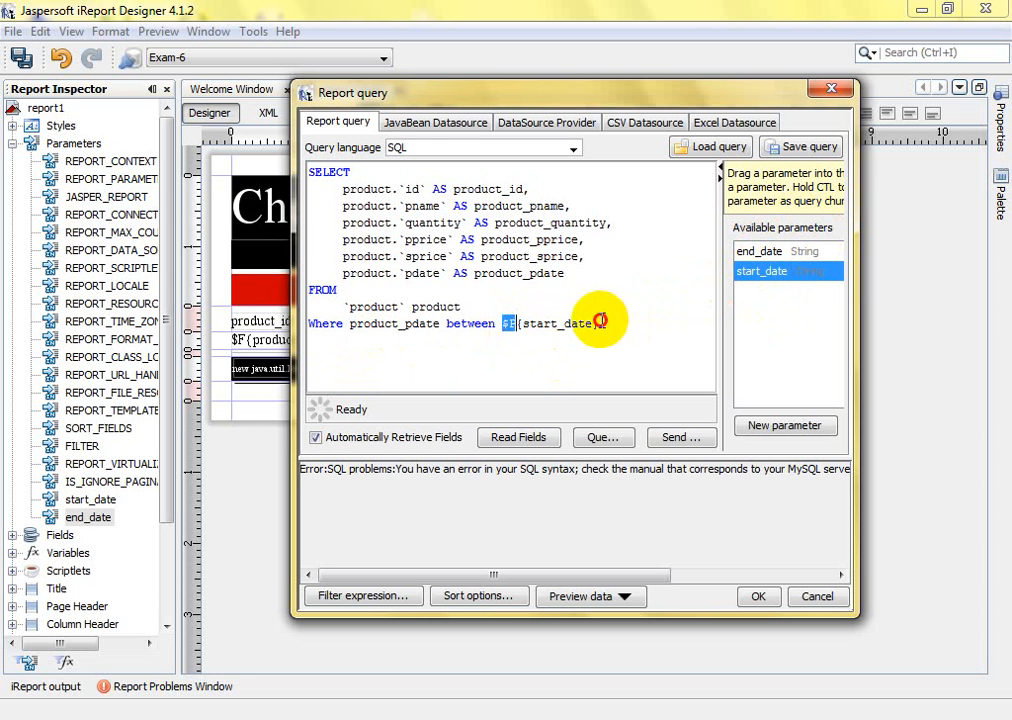
double_click(559, 326)
left_click(612, 317)
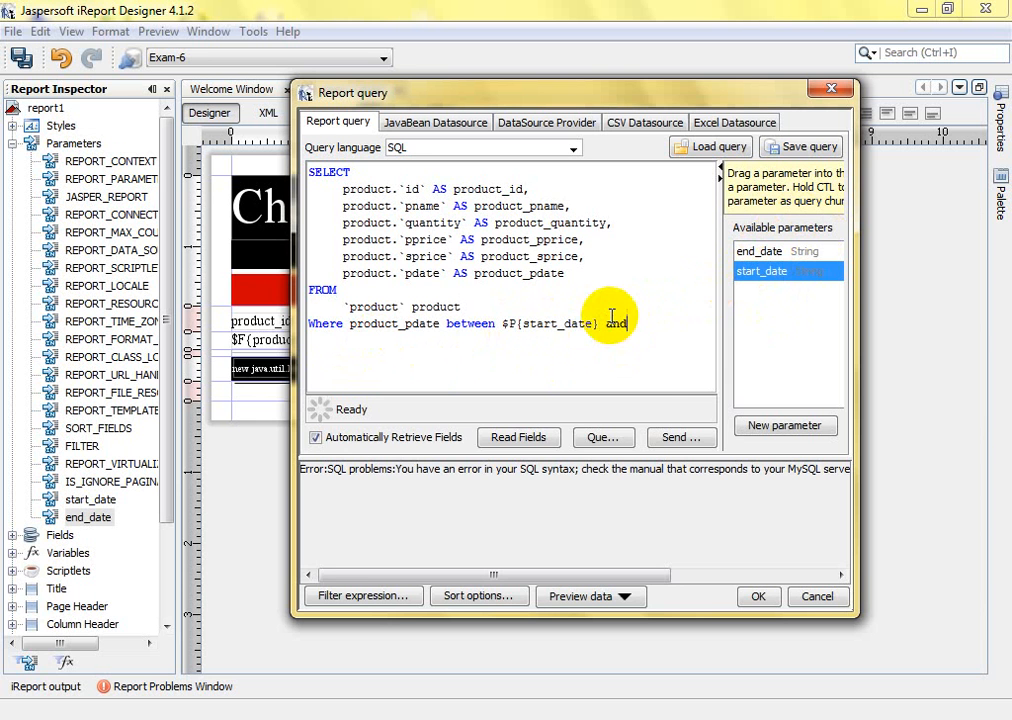
left_click_drag(790, 252, 667, 326)
left_click(470, 346)
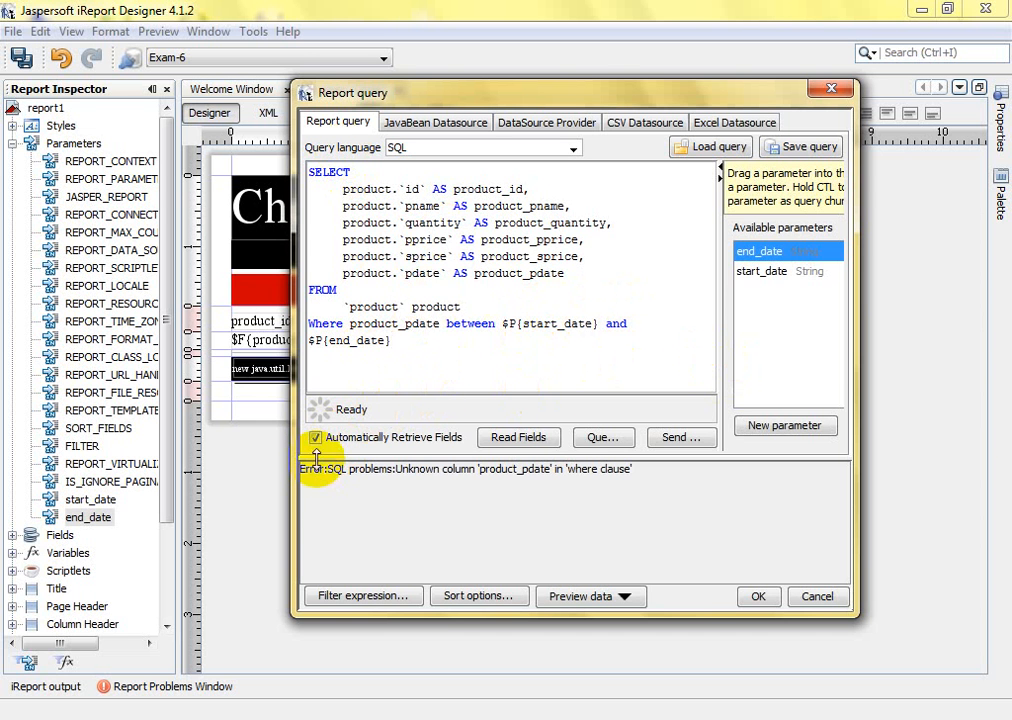
Replace product_pdate with the column name pdate in the Where condition and apply the query.
left_click(429, 273)
key("Down")
left_click(466, 276)
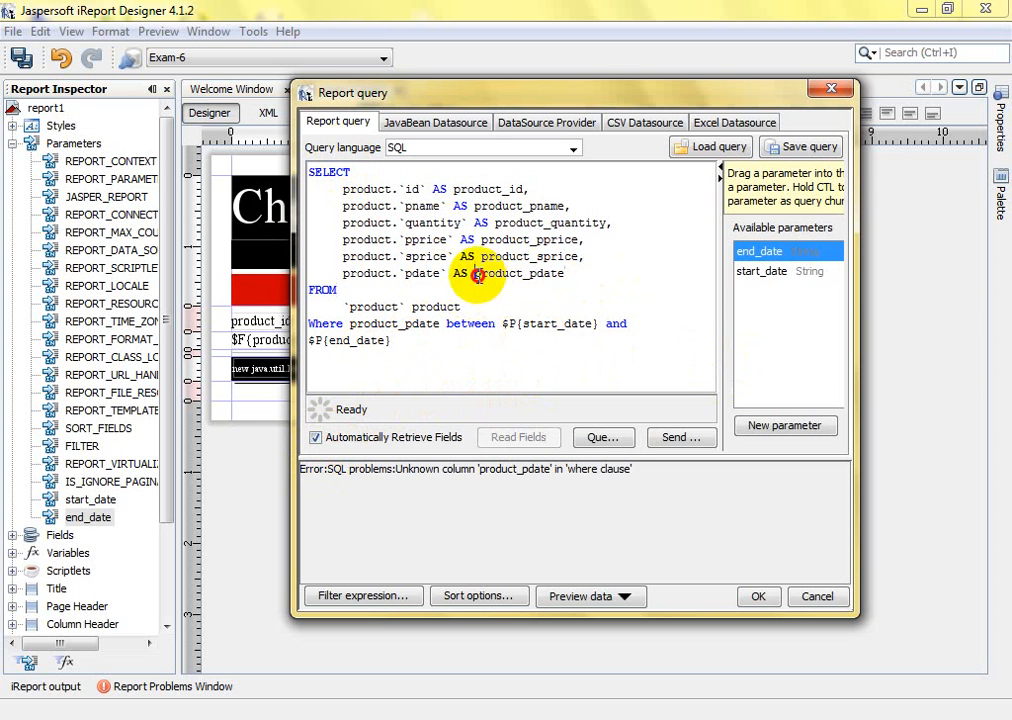
double_click(421, 273)
key("ctrl+c")
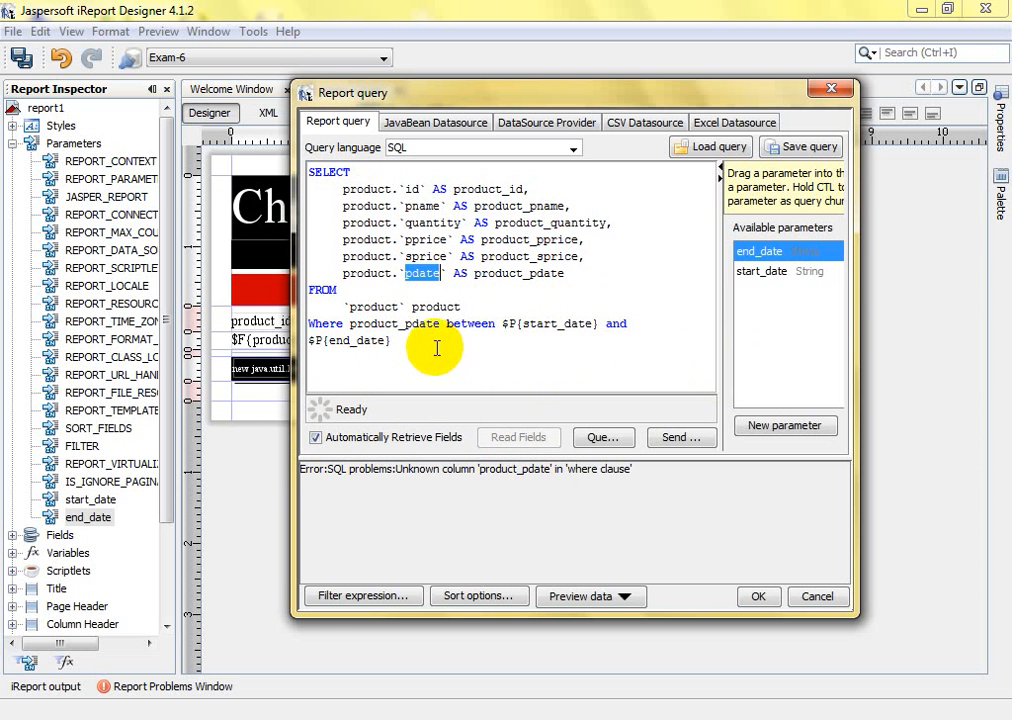
double_click(393, 323)
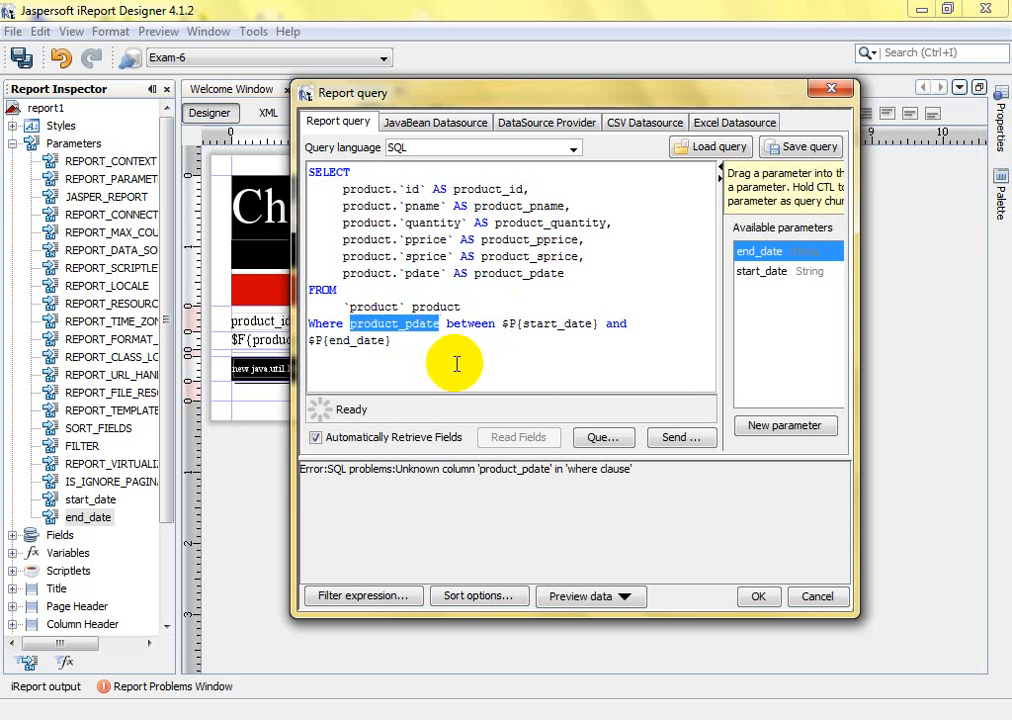
key("ctrl+v")
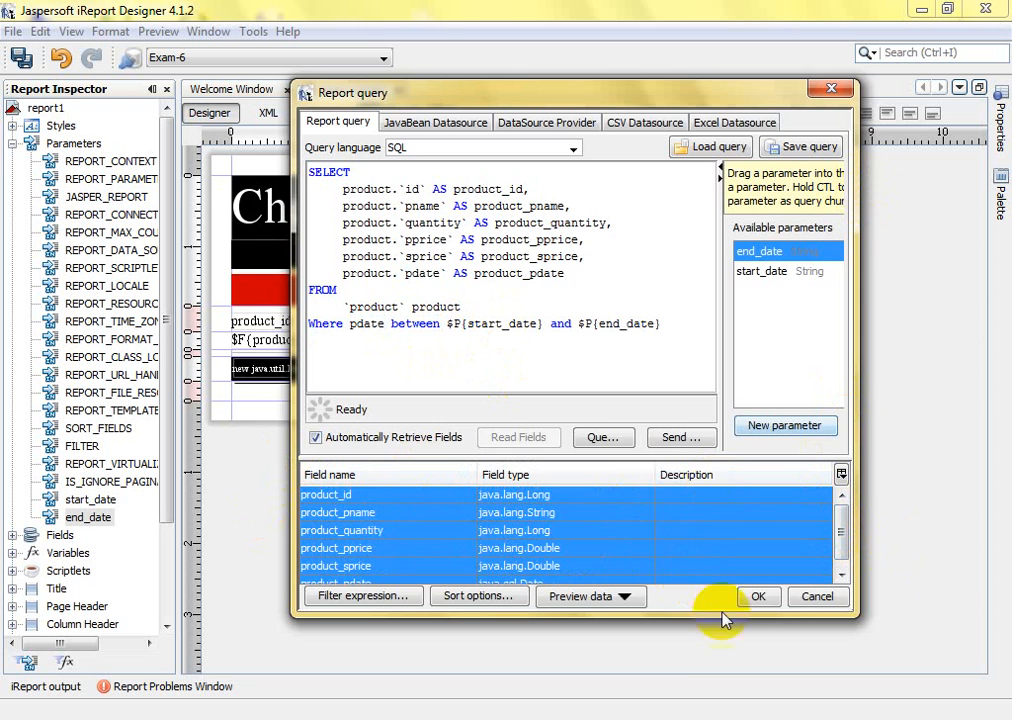
left_click(754, 598)
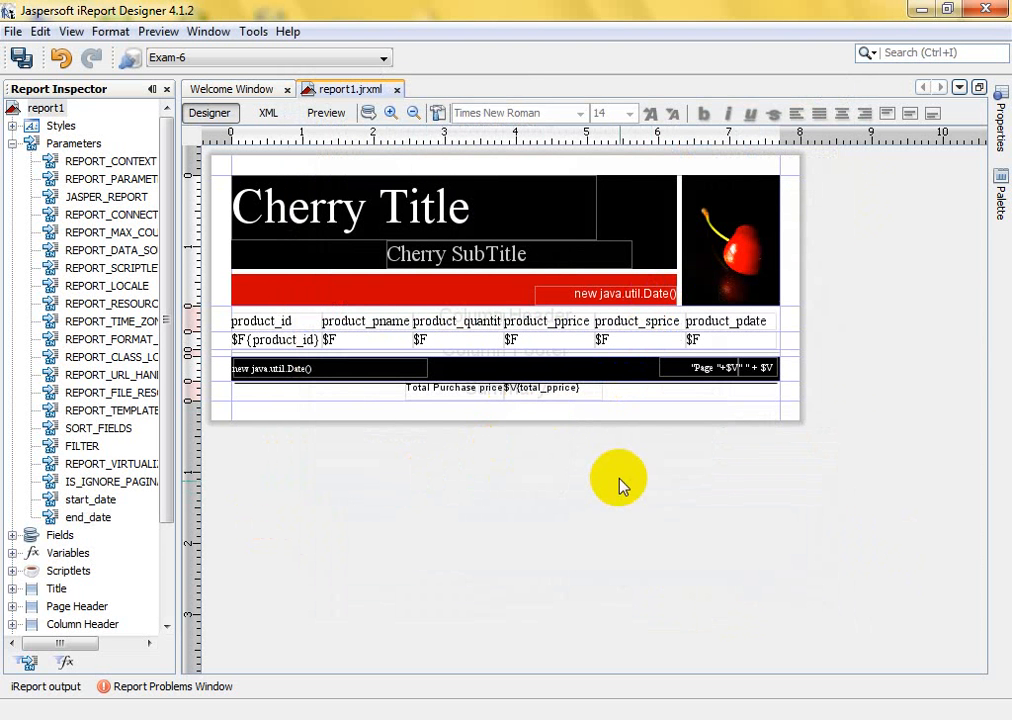
Check the report query again and preview the report, accepting the start_date and end_date prompts.
left_click(368, 113)
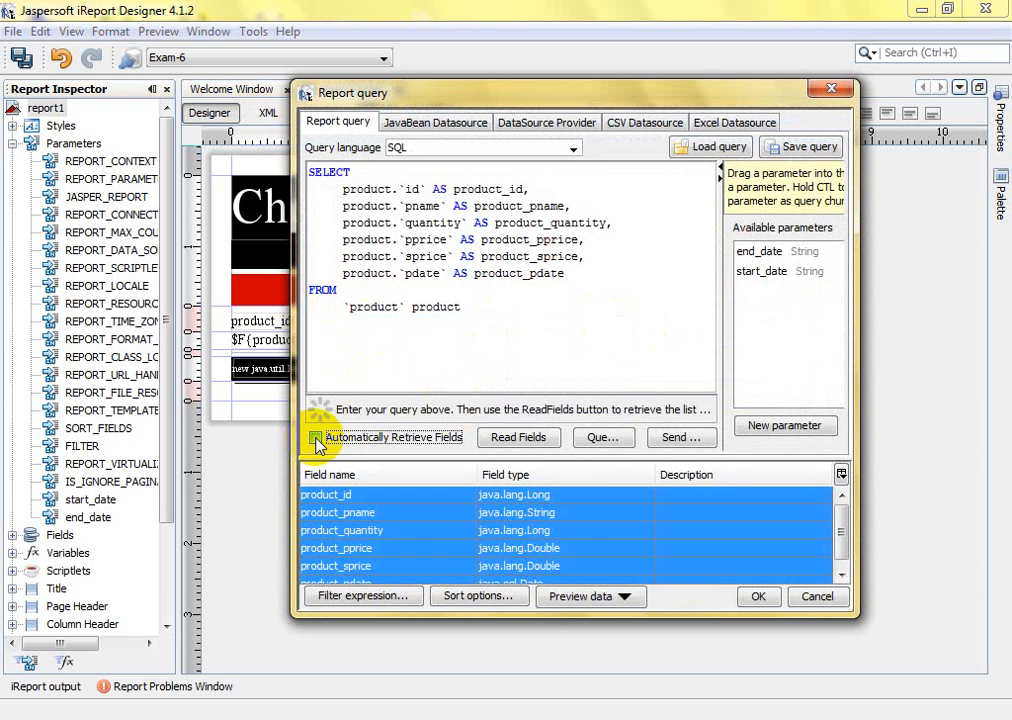
left_click(318, 440)
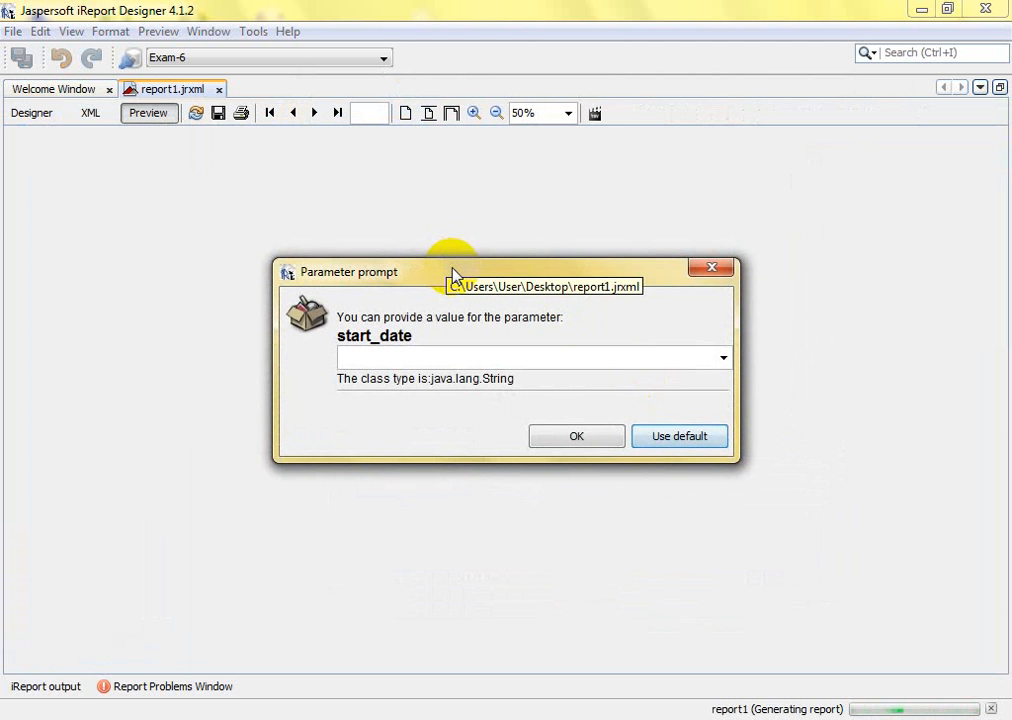
left_click(588, 437)
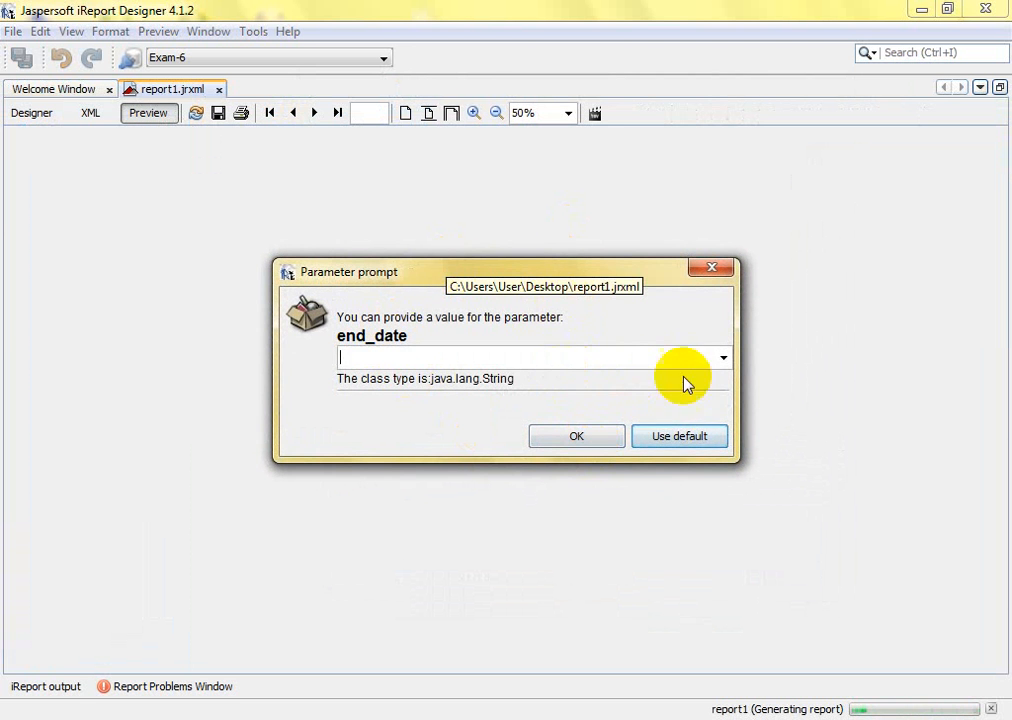
left_click(576, 436)
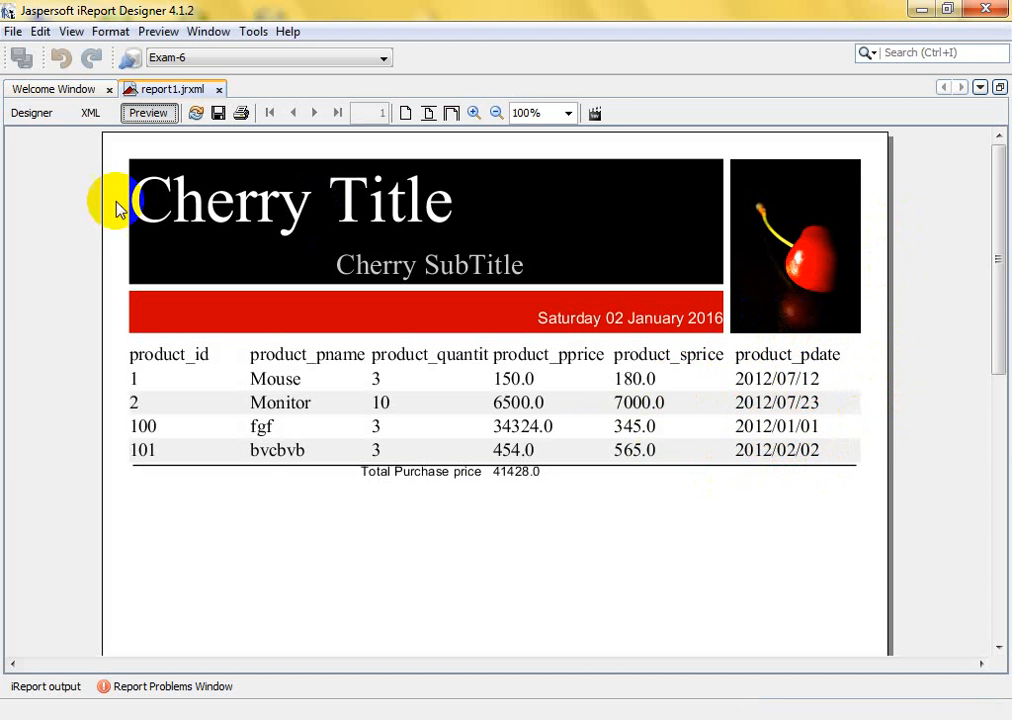
Add "Where pdate between $P{start_date} and $P{end_date}" to the end of the report's SQL query and apply it.
left_click(38, 114)
left_click(384, 113)
left_click(350, 384)
type("Where pdate between $P{start_date} and $P{end_date}")
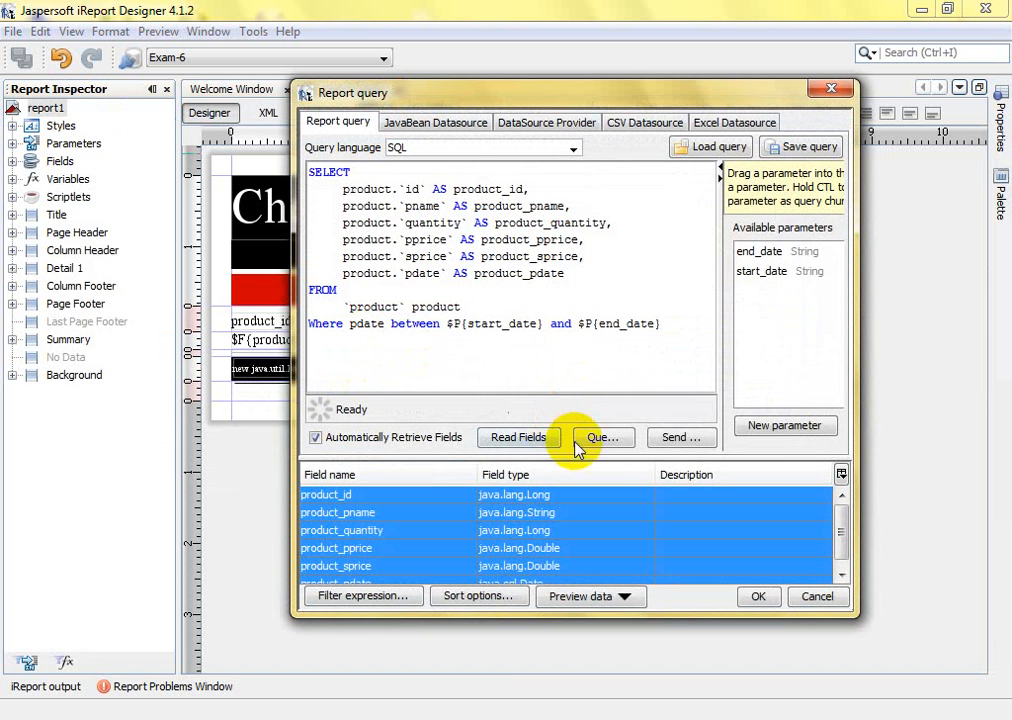
left_click(760, 597)
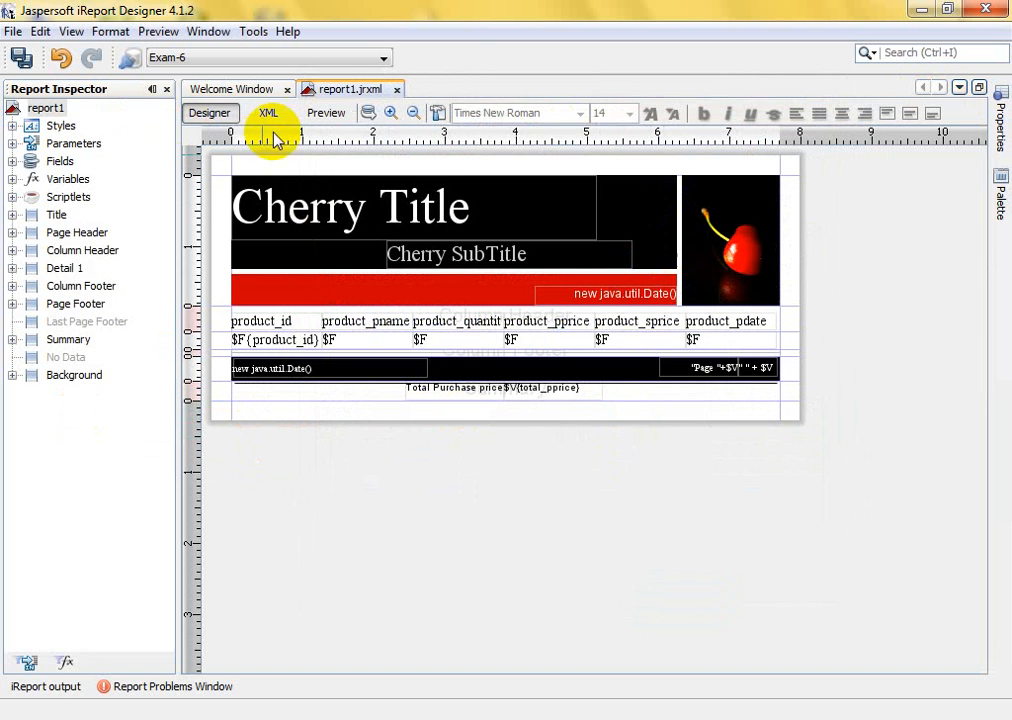
Preview the report with start_date 2012-01-01 and an end_date in 2012.
left_click(653, 250)
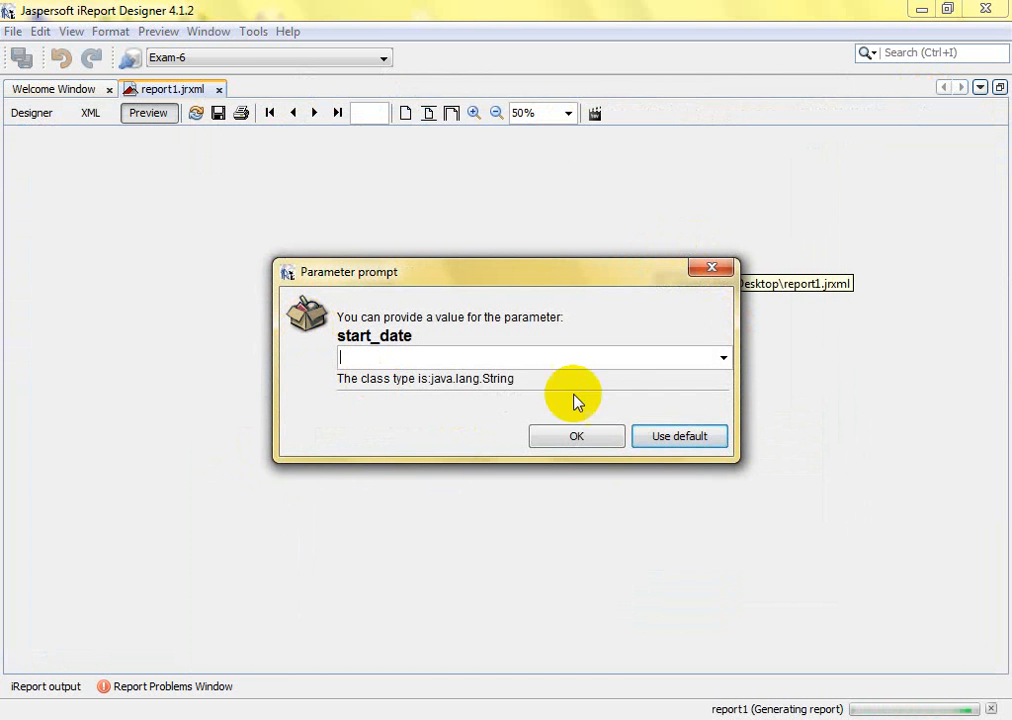
left_click(515, 361)
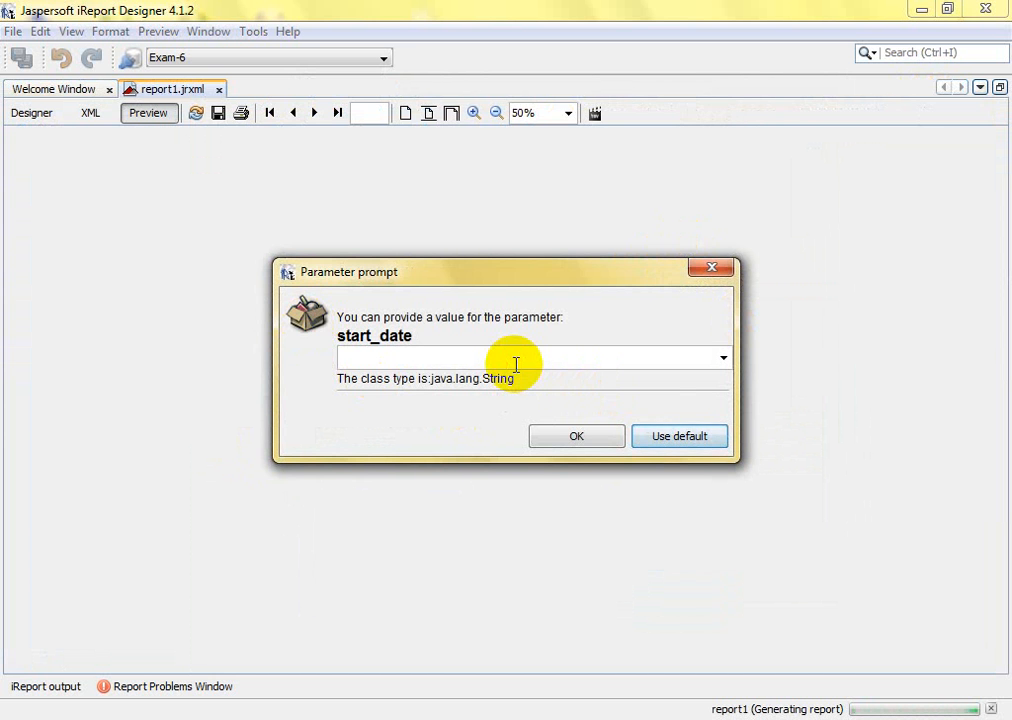
type("2012-01-01")
key("Return")
type("2012-")
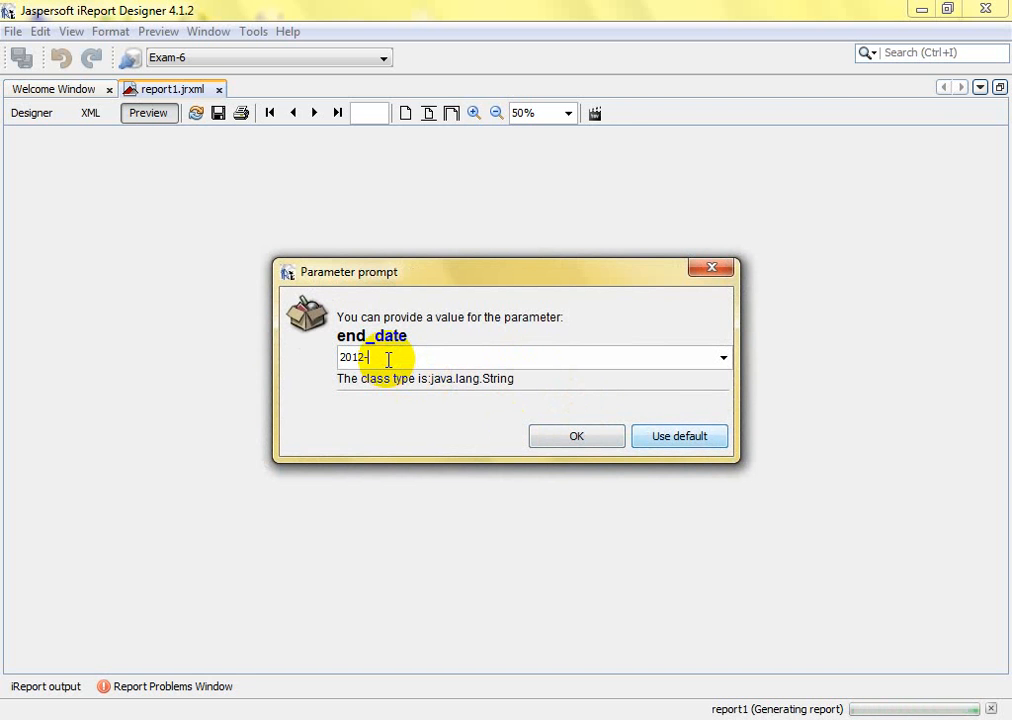
type("0")
type("01")
left_click(570, 437)
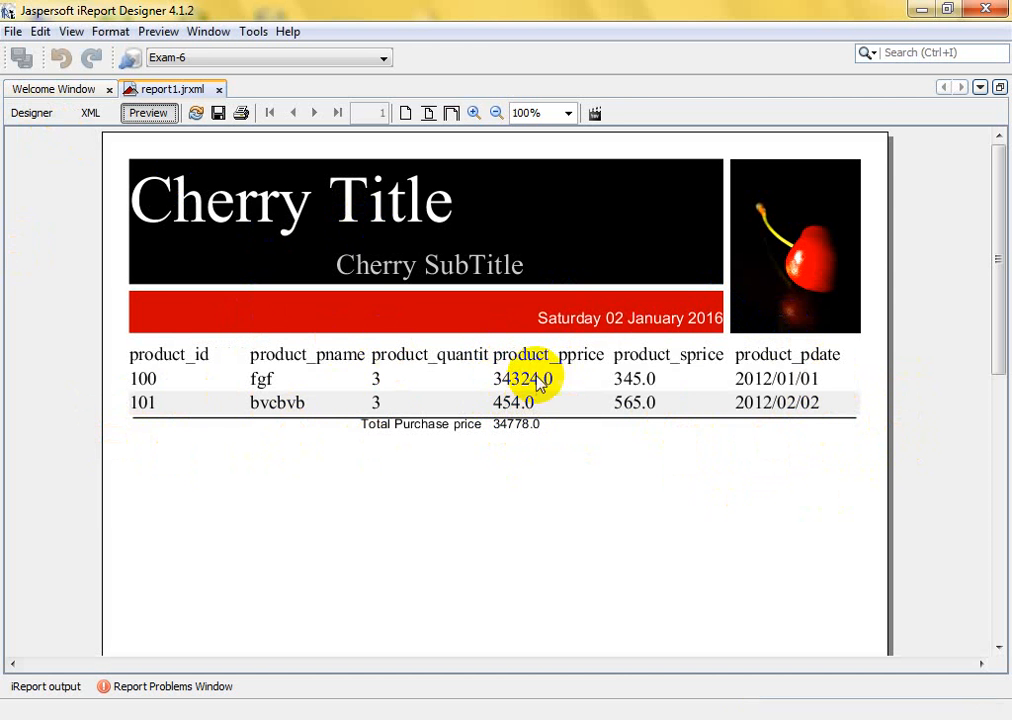
Return to the report design and review the start_date and end_date entries in the parameter list.
left_click(36, 112)
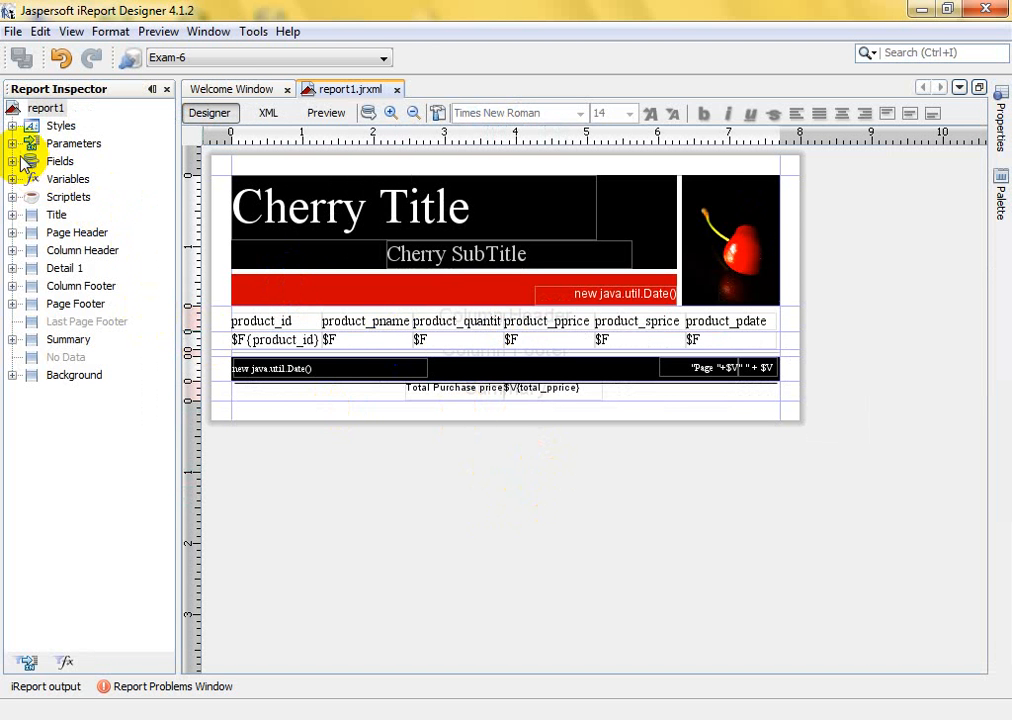
left_click(12, 144)
left_click(70, 143)
left_click(88, 501)
left_click(90, 517)
left_click(90, 501)
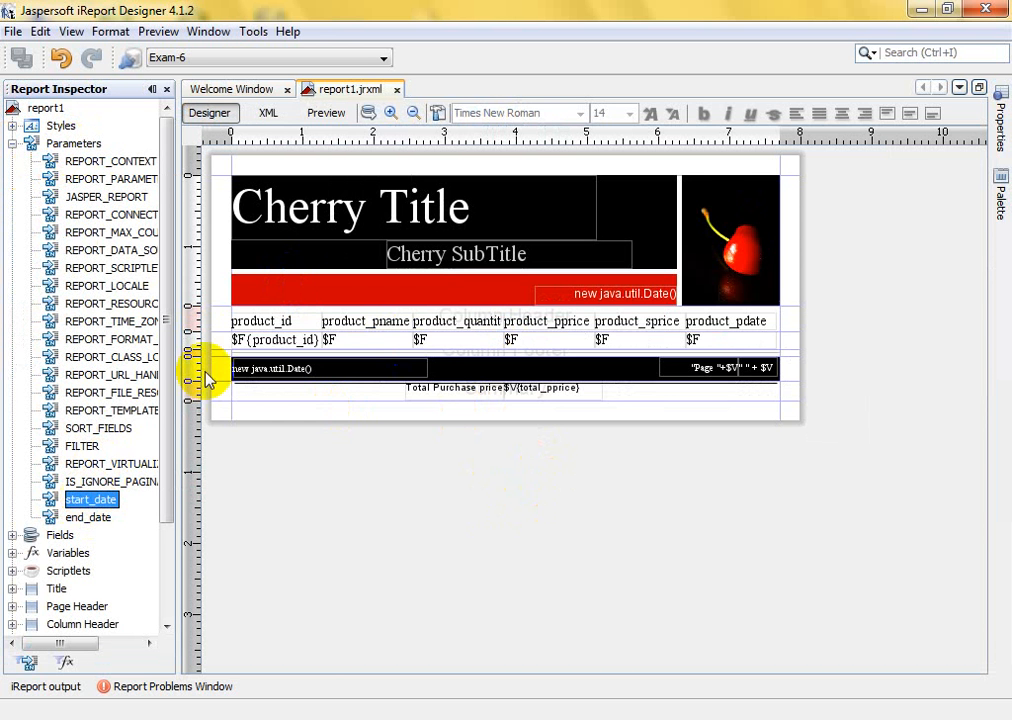
Review the date-range Where clause in the report query and close the query without changes.
left_click(368, 114)
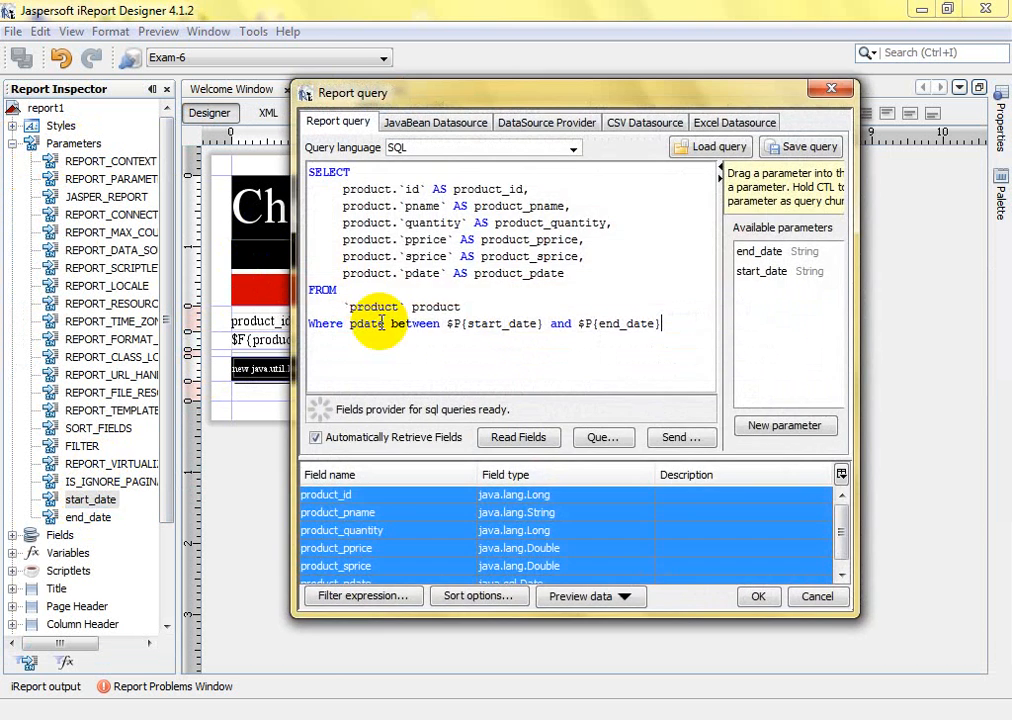
left_click_drag(322, 327, 497, 328)
left_click(676, 325)
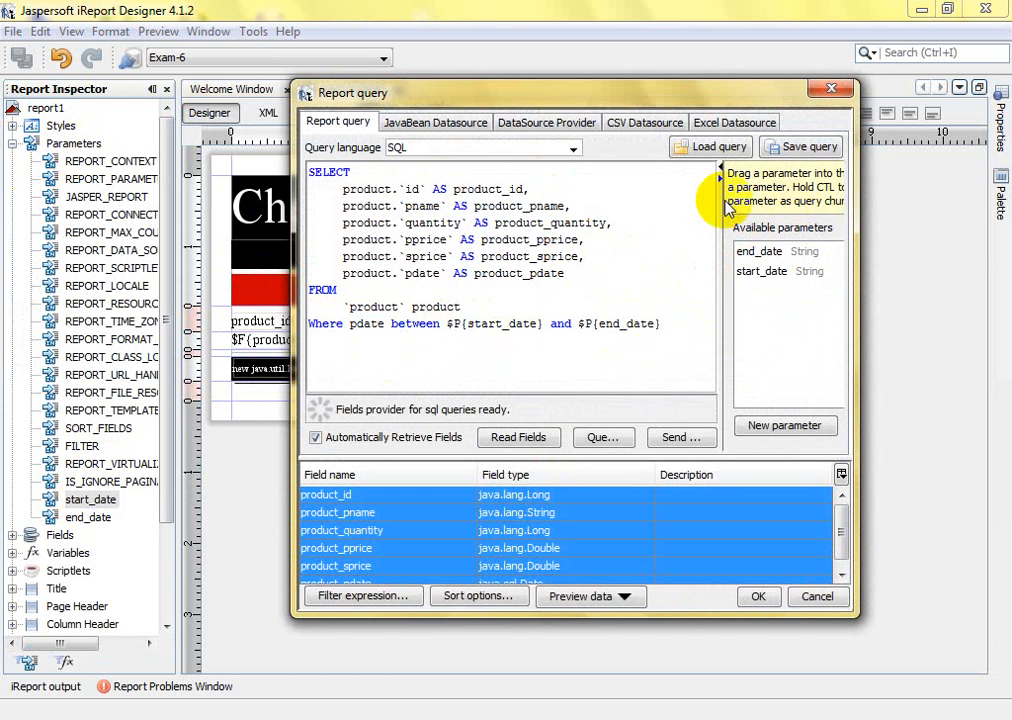
left_click(829, 89)
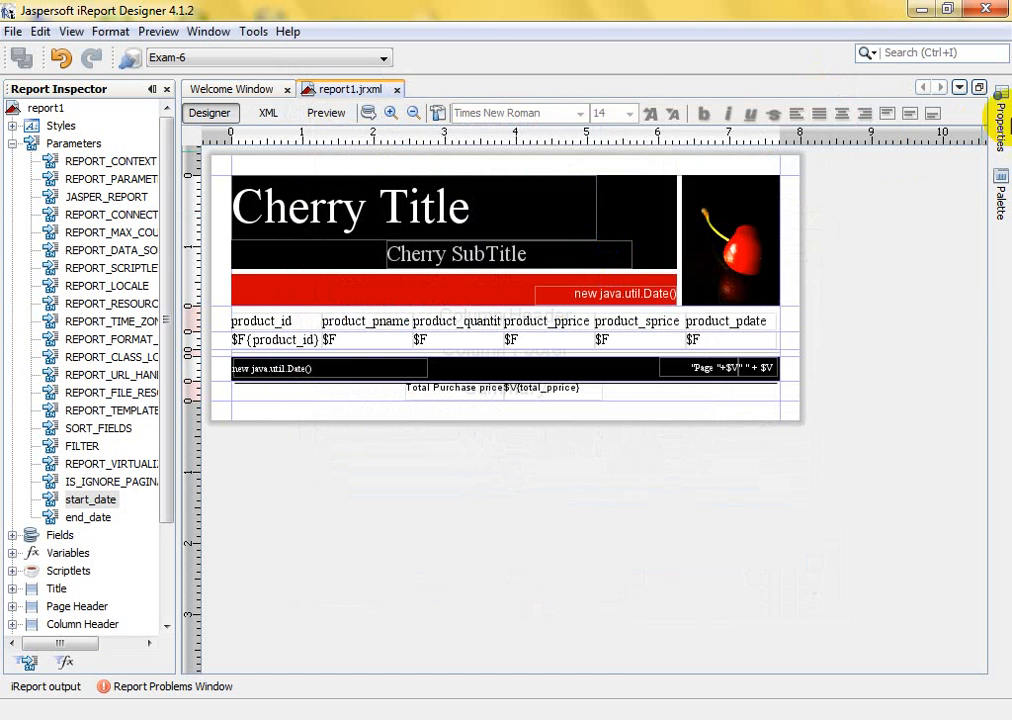
Examine the start_date parameter's properties and preview the filtered report once more before returning to the design.
left_click(90, 499)
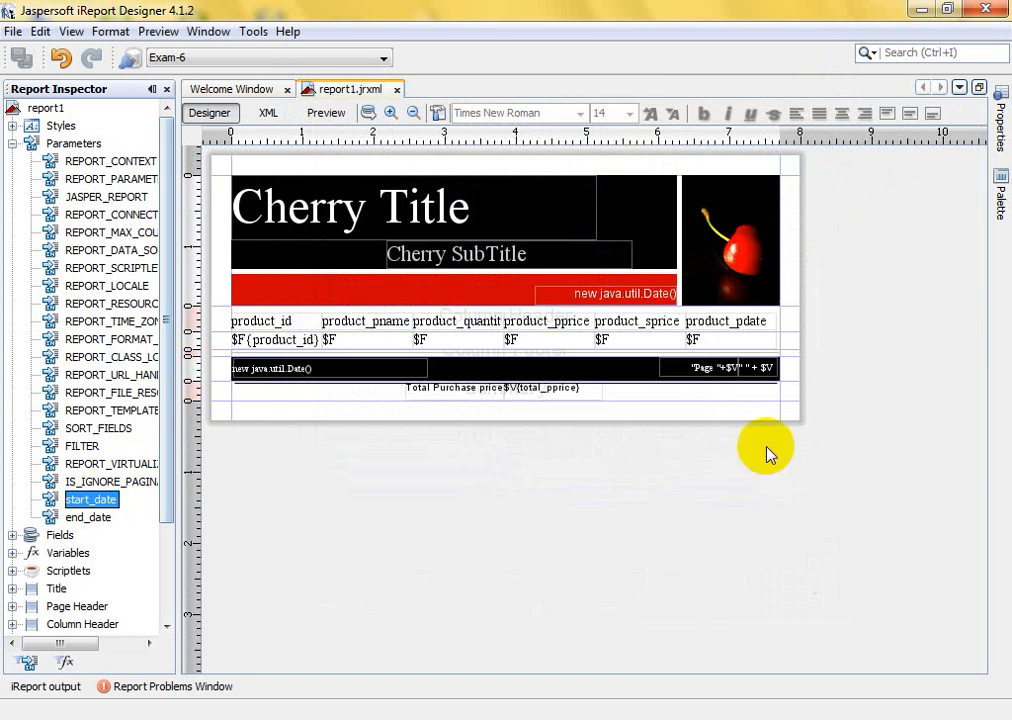
left_click(998, 128)
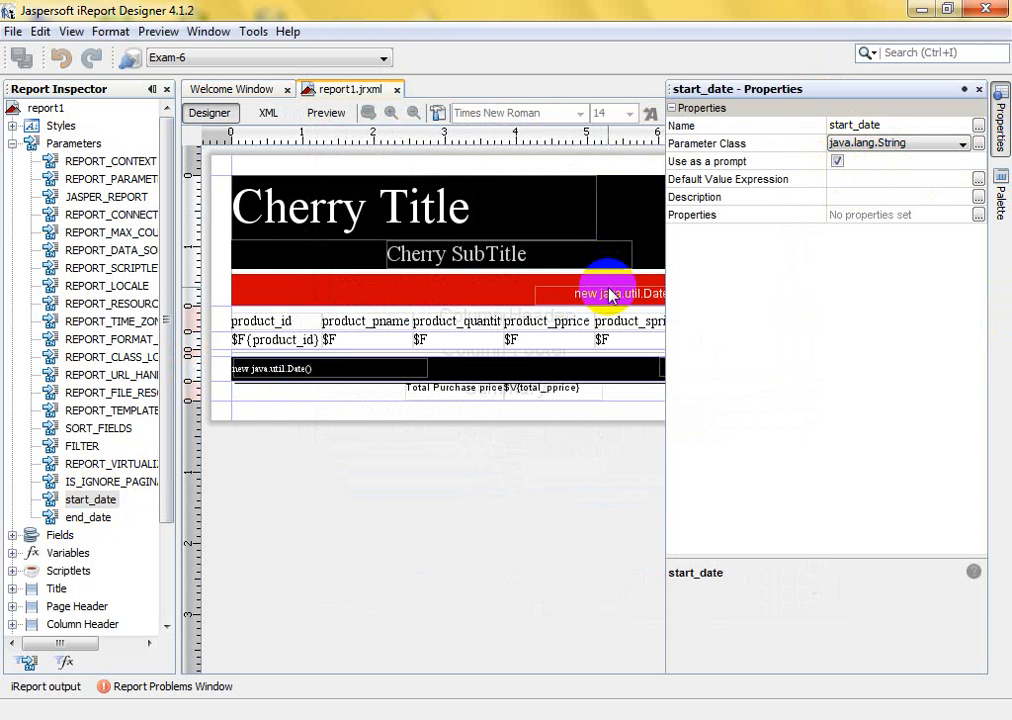
left_click(535, 490)
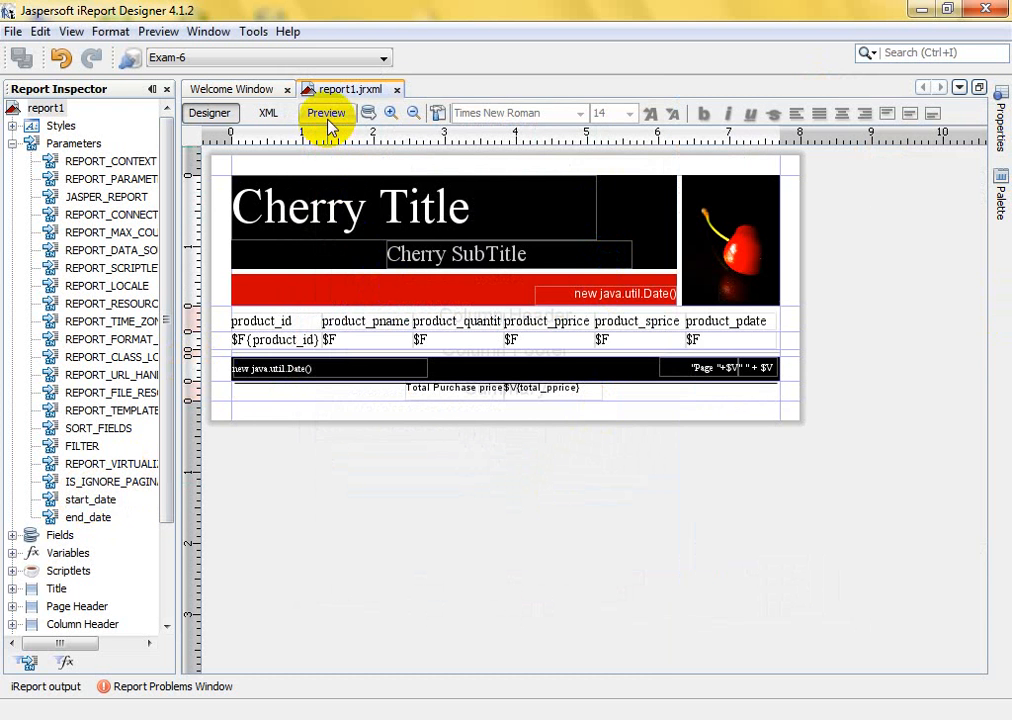
left_click(327, 115)
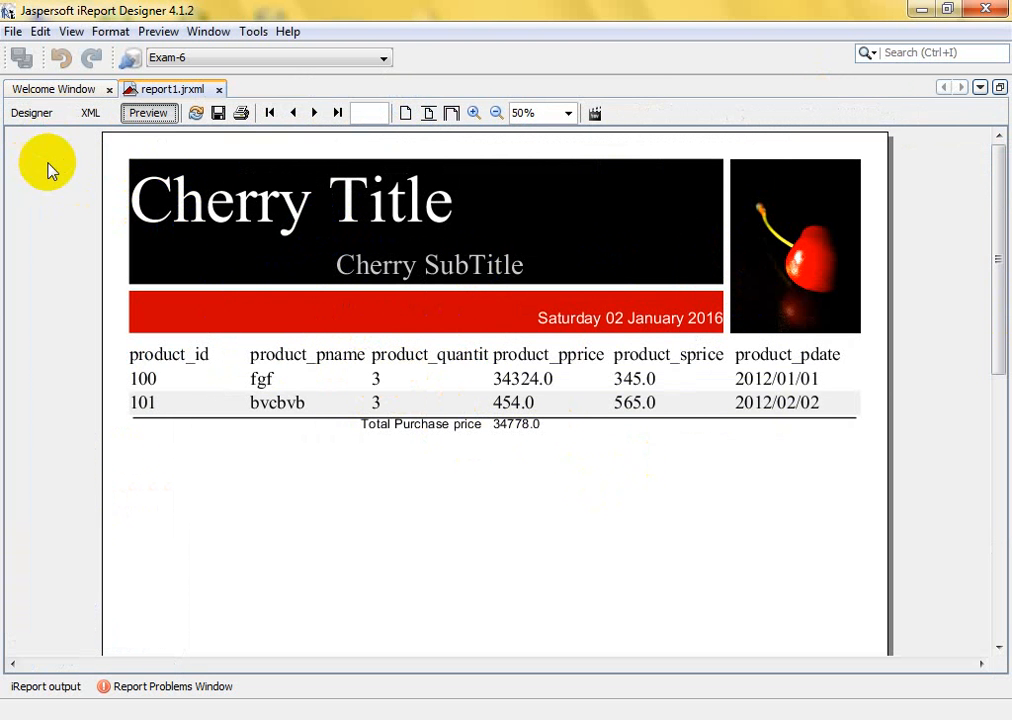
left_click(42, 115)
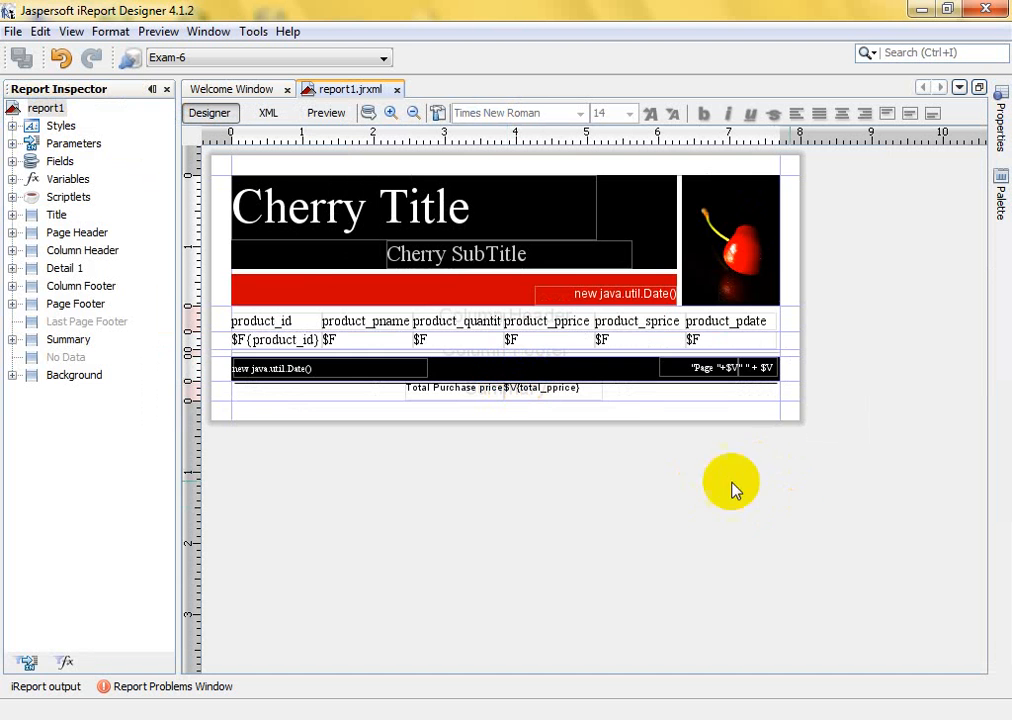